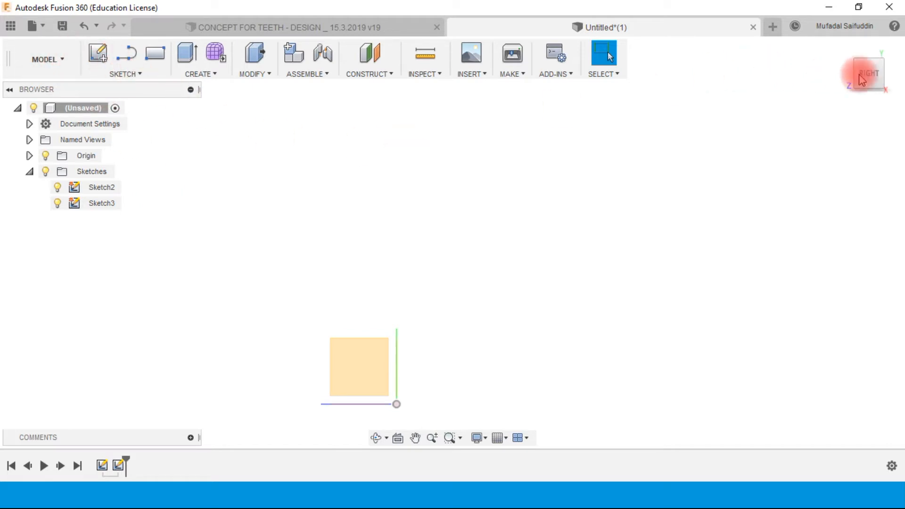
Start a new sketch on the vertical YZ origin plane.
left_click(843, 47)
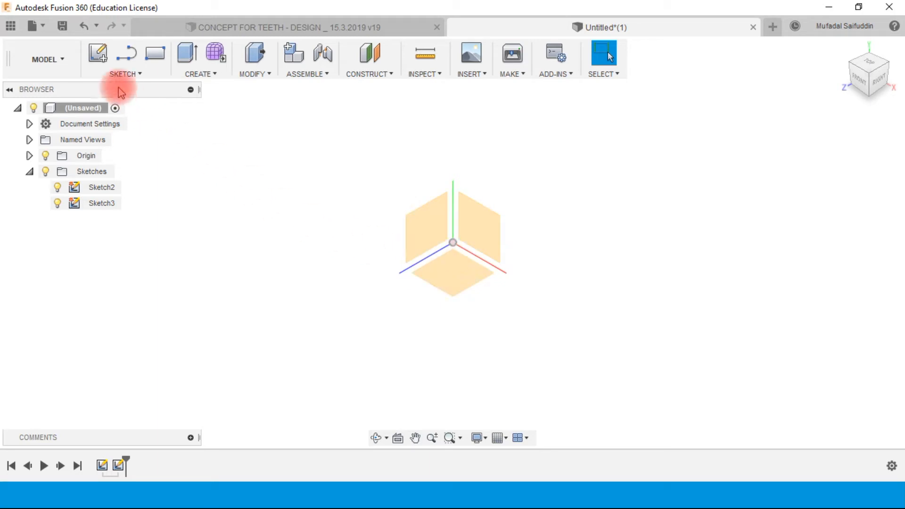
left_click(100, 59)
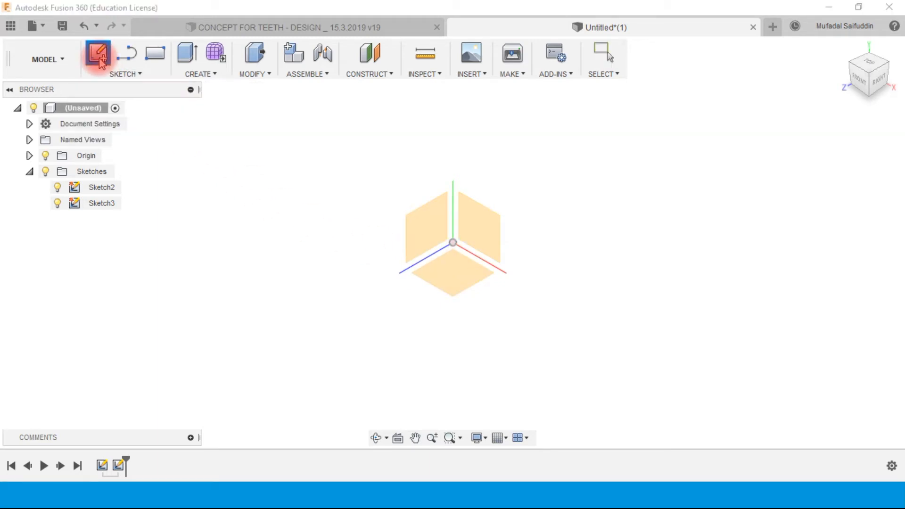
left_click(420, 223)
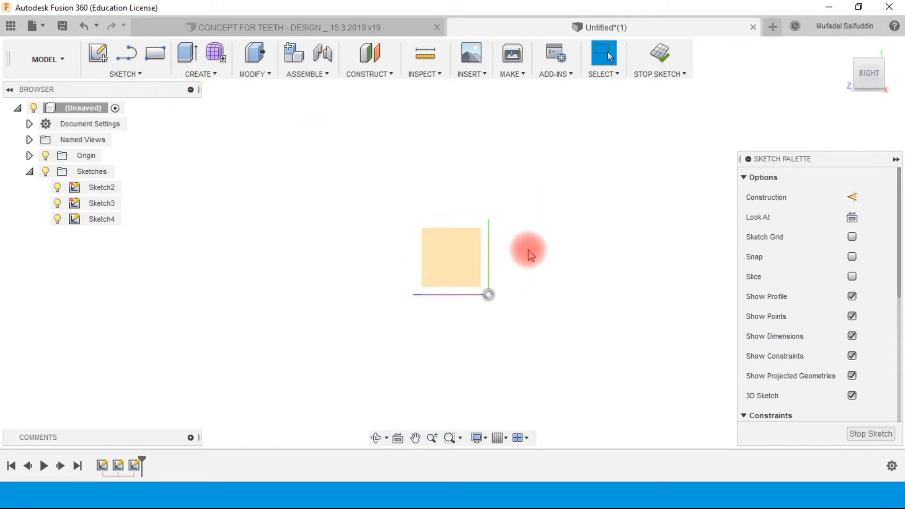
Draw a center-diameter circle about 5.5 mm across on the Z side of the origin, slightly above it.
left_click(126, 74)
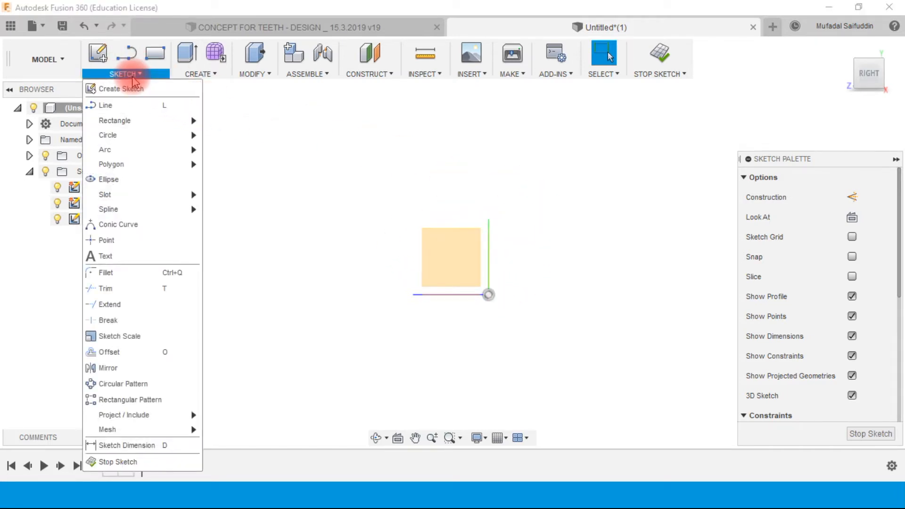
mouse_move(125, 135)
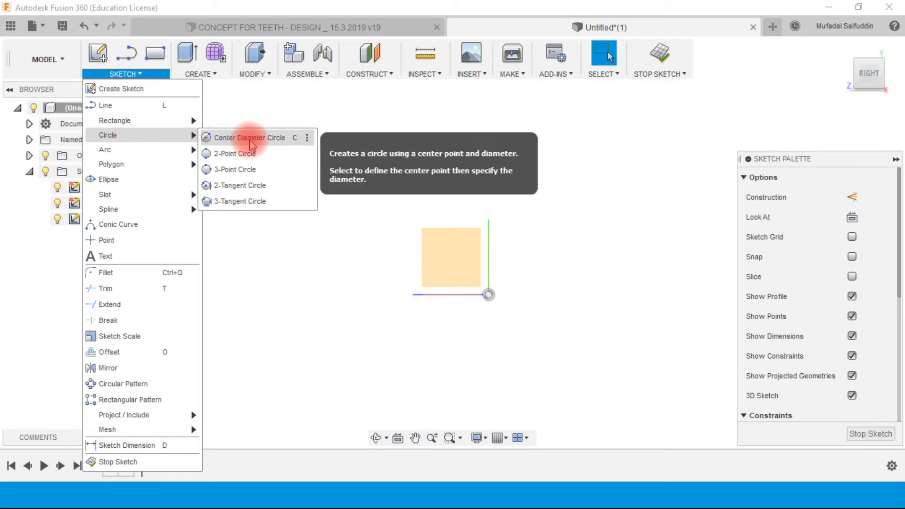
left_click(250, 138)
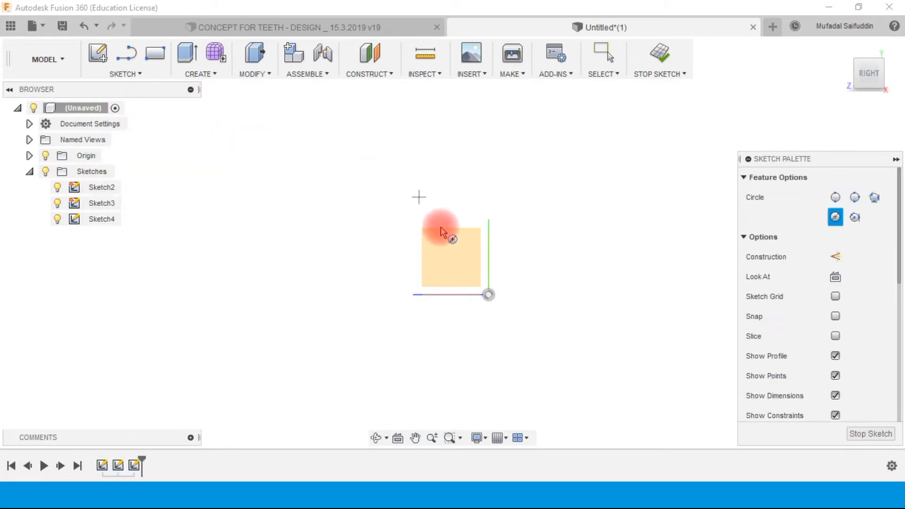
left_click(454, 260)
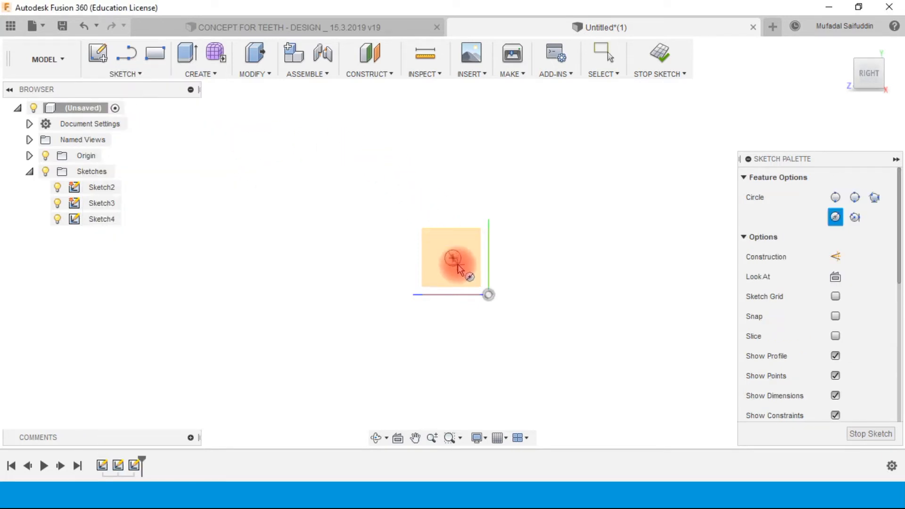
left_click(463, 265)
left_click(122, 74)
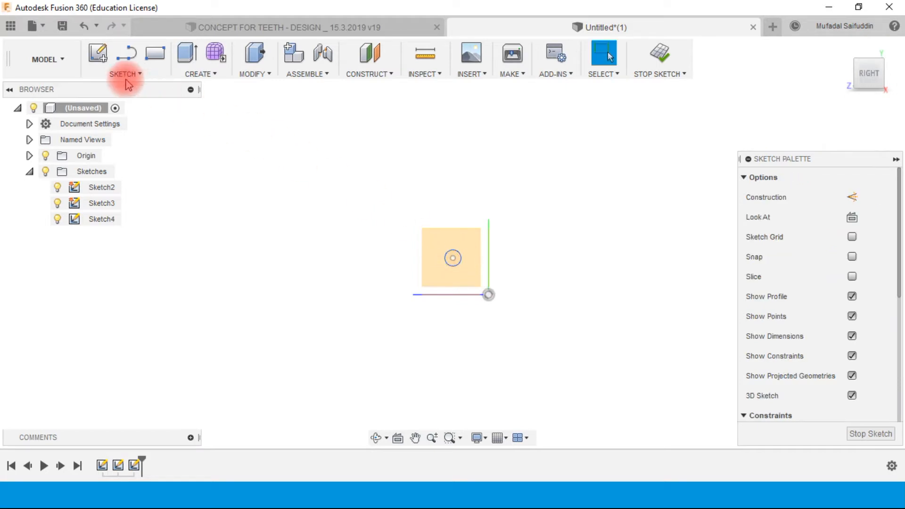
mouse_move(130, 137)
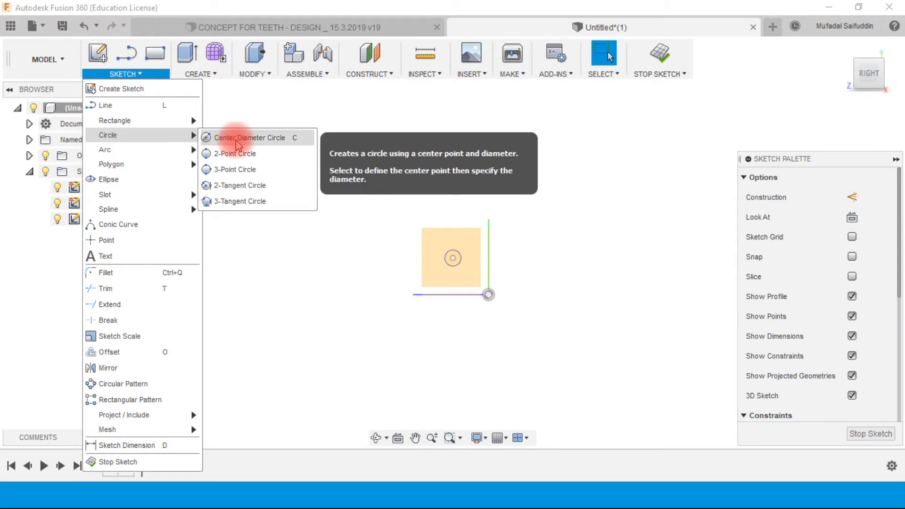
left_click(237, 137)
left_click(454, 258)
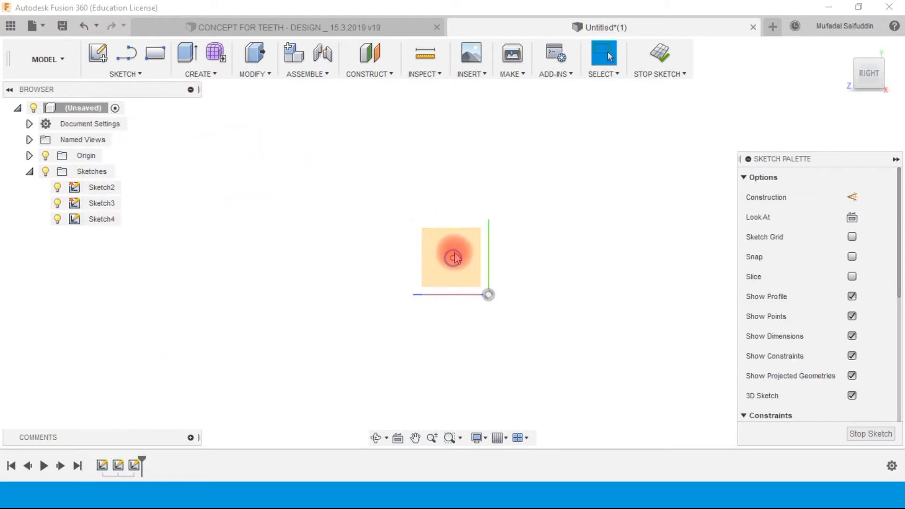
left_click(504, 162)
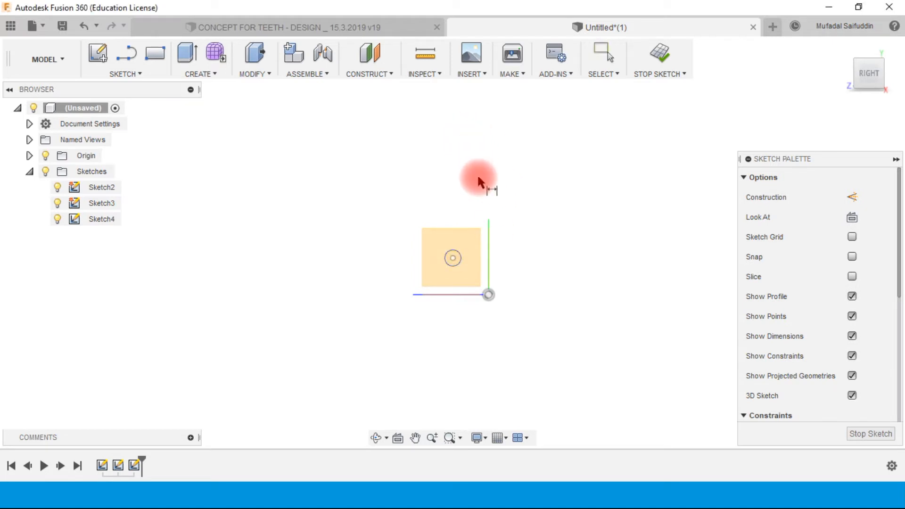
Dimension the circle's diameter to 10 mm.
left_click(459, 257)
left_click(514, 175)
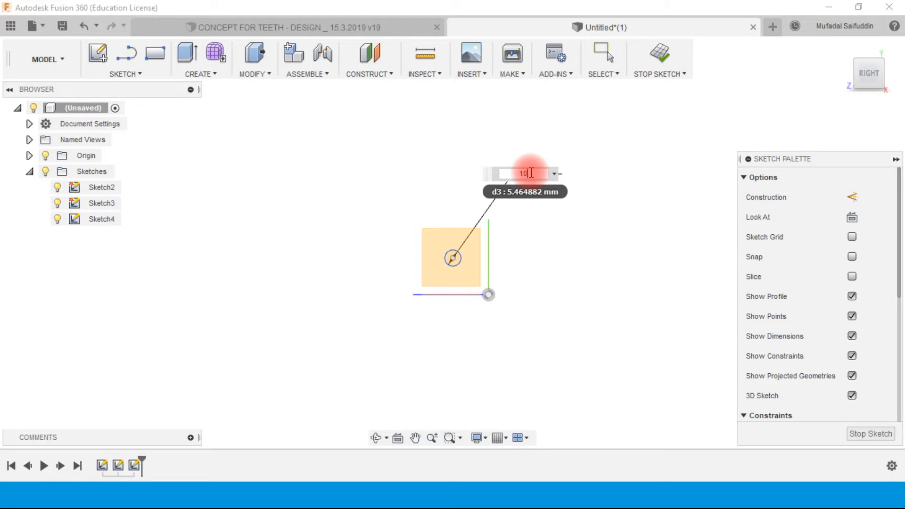
key("Return")
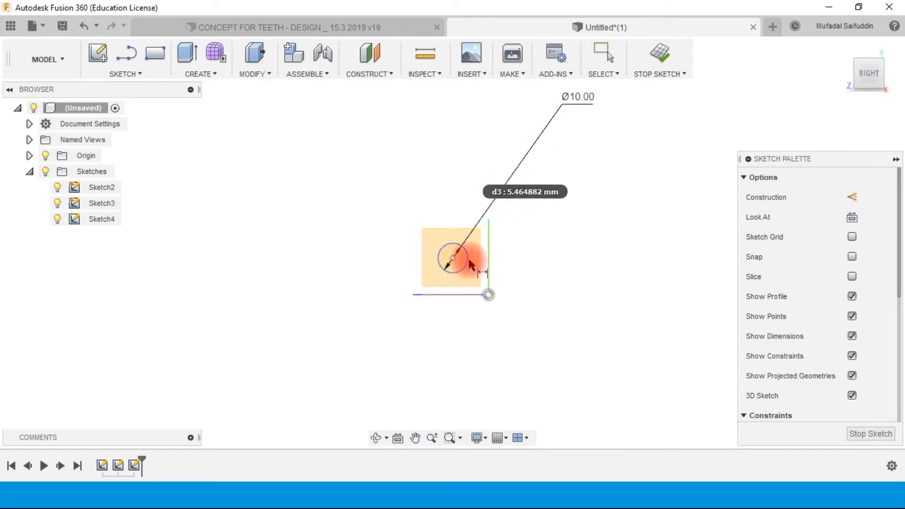
Draw a vertical line from the origin straight up past the circle as the jack's centre line.
left_click(126, 53)
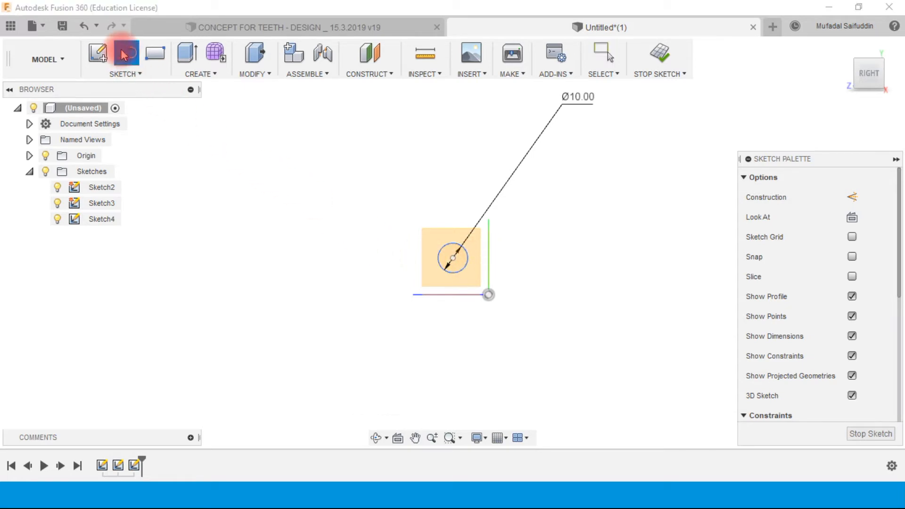
left_click(491, 295)
middle_click_drag(487, 113, 436, 203)
left_click(443, 142)
key("Escape")
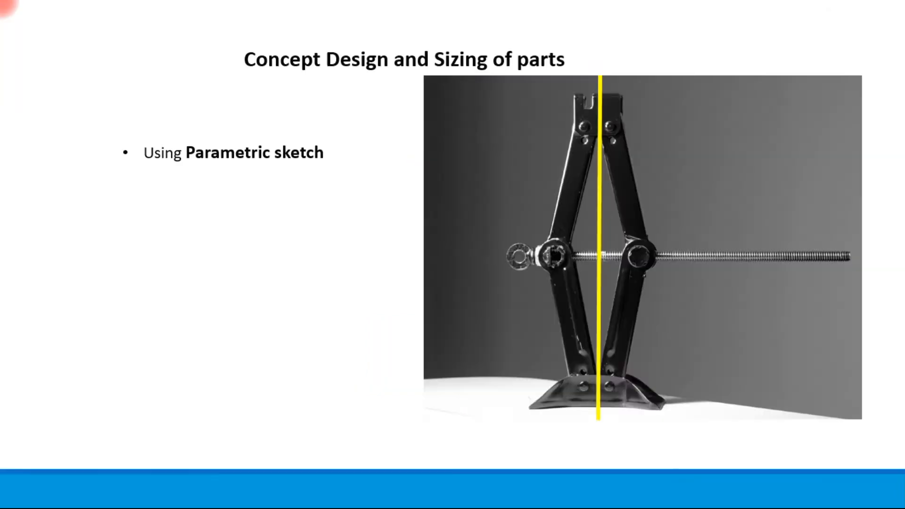
left_click(636, 175)
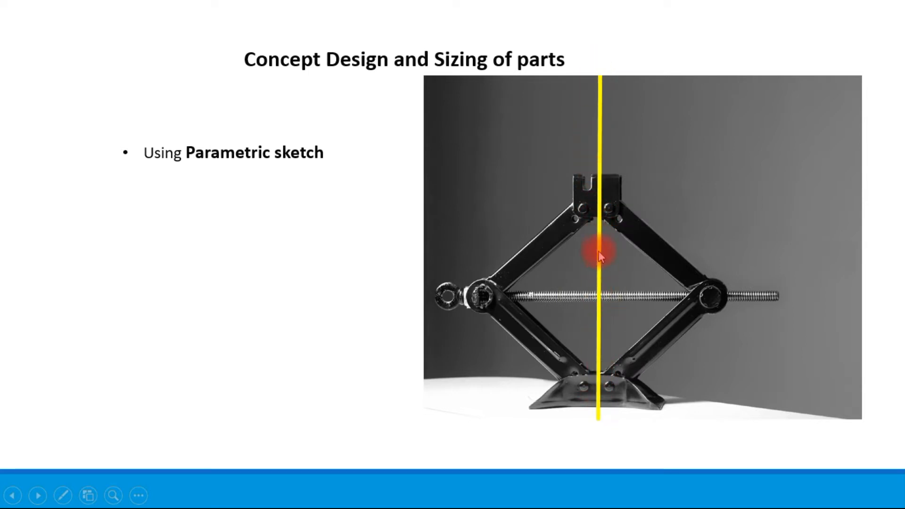
left_click(593, 62)
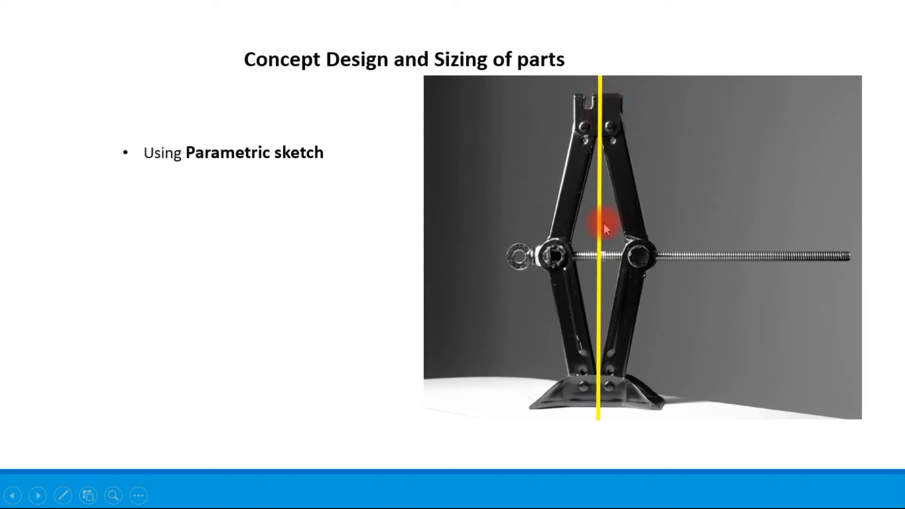
left_click(590, 292)
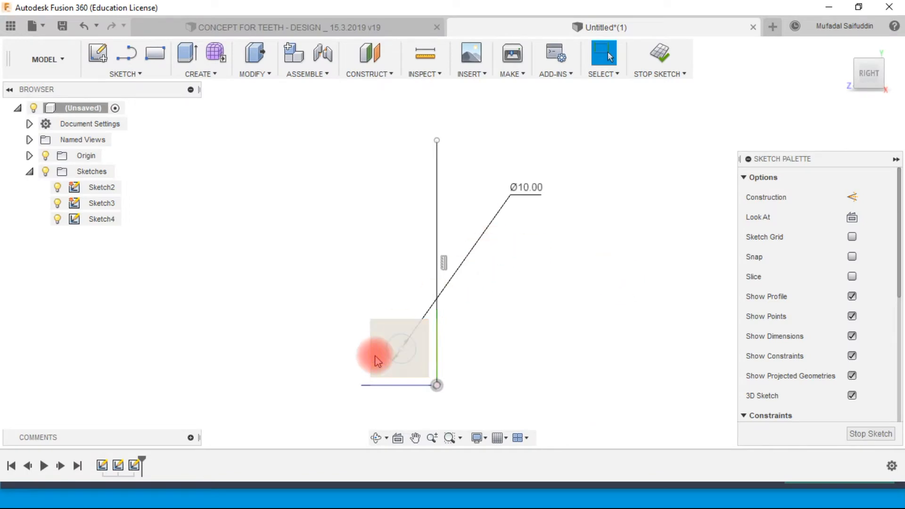
Dimension the horizontal distance between the circle's centre and the vertical centre line to 16 mm.
left_click(436, 350)
left_click(418, 301)
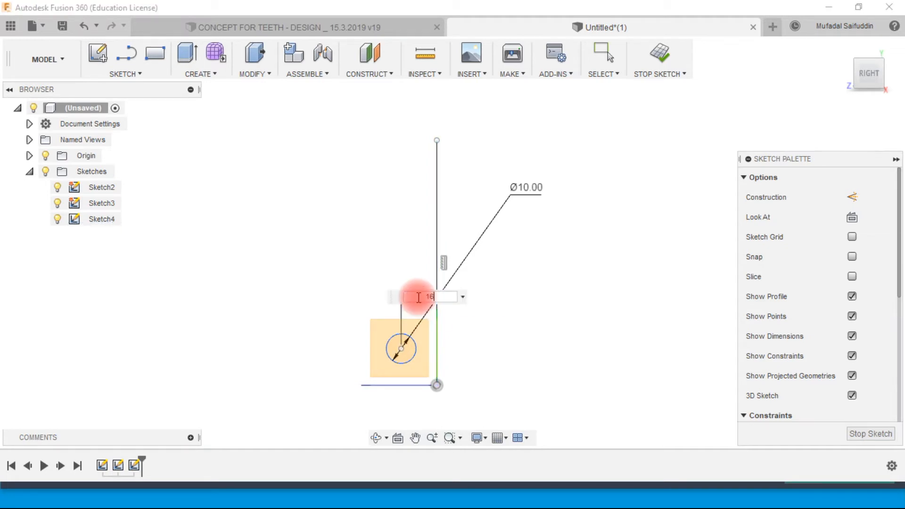
key("Return")
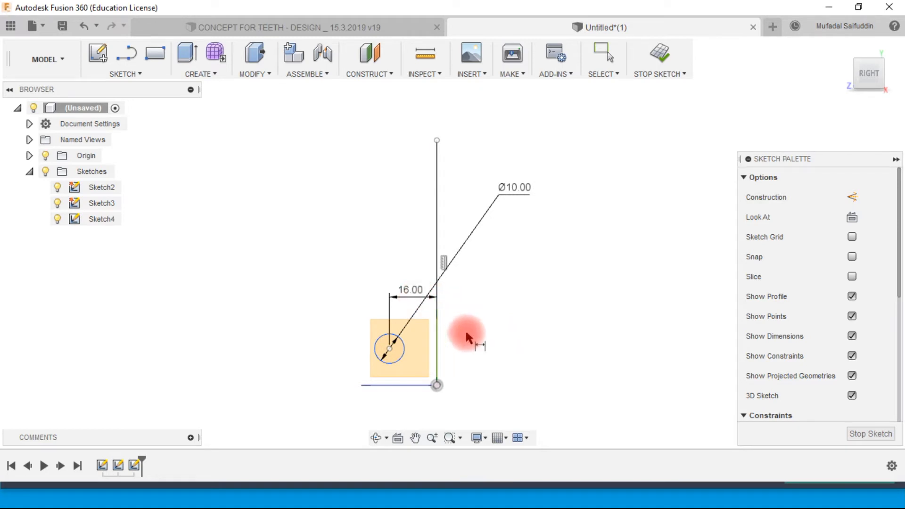
key("Escape")
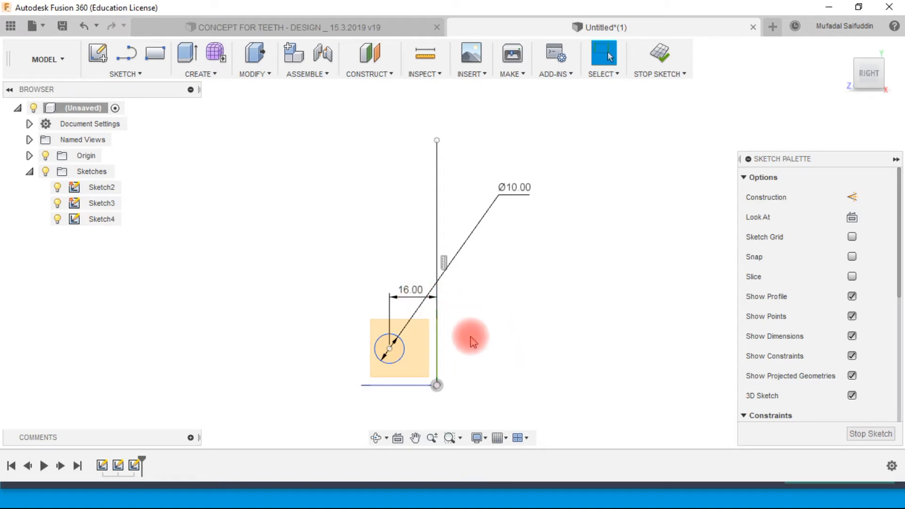
Draw a long horizontal line just below the circle, extending to both sides of the vertical centre line.
left_click(126, 53)
left_click(235, 372)
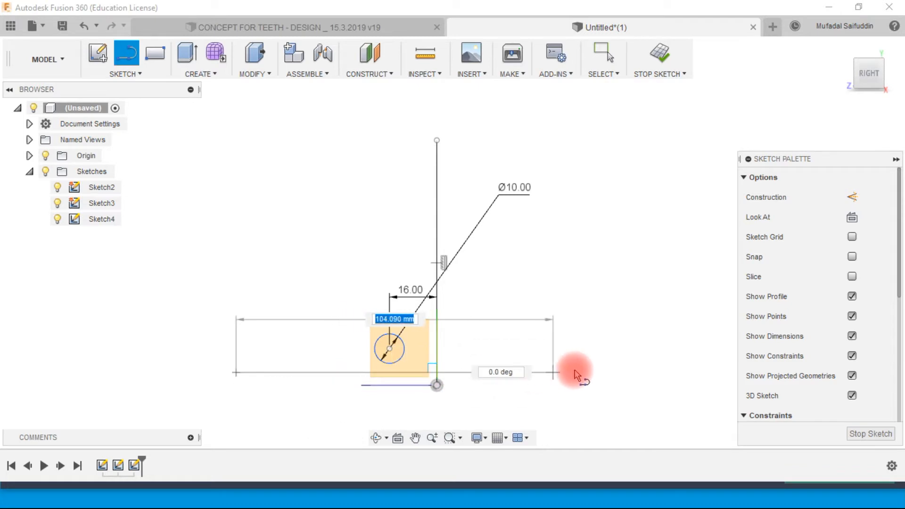
left_click(607, 372)
key("Escape")
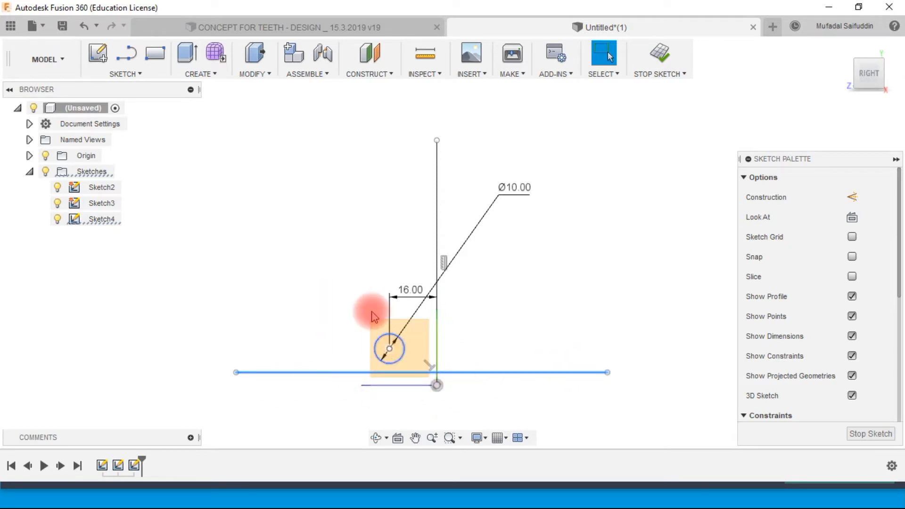
Dimension the vertical distance between the circle's centre and the horizontal base line to 27 mm.
key("d")
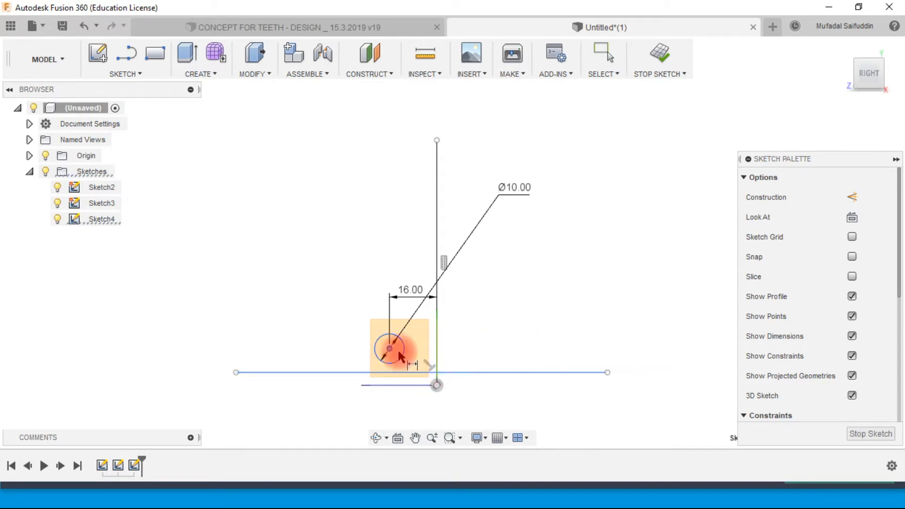
left_click(426, 373)
left_click(591, 336)
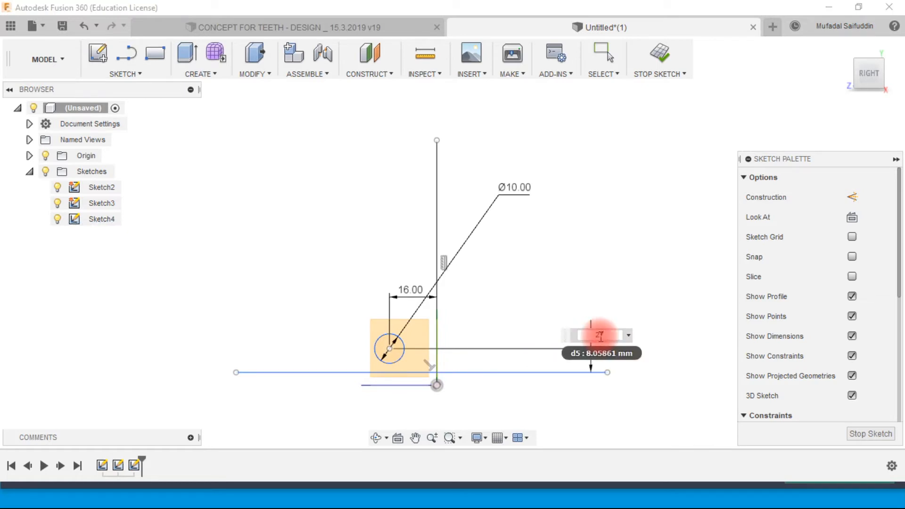
type("27")
key("Return")
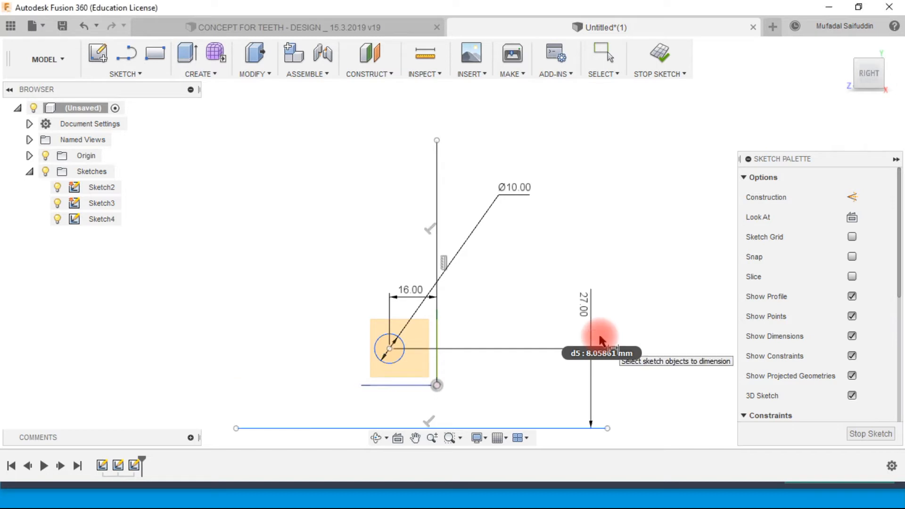
Lengthen the horizontal base line by moving both of its endpoints farther outward.
scroll(579, 271, "down", 2)
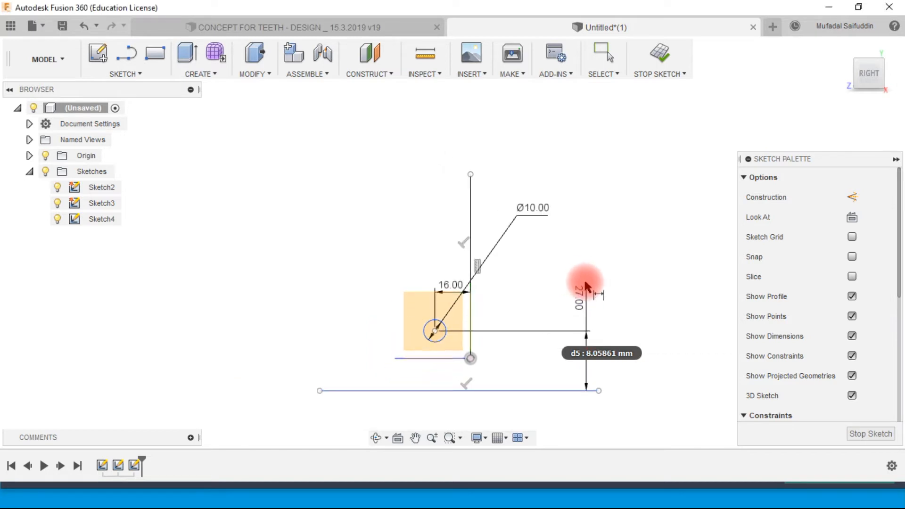
left_click_drag(623, 298, 490, 242)
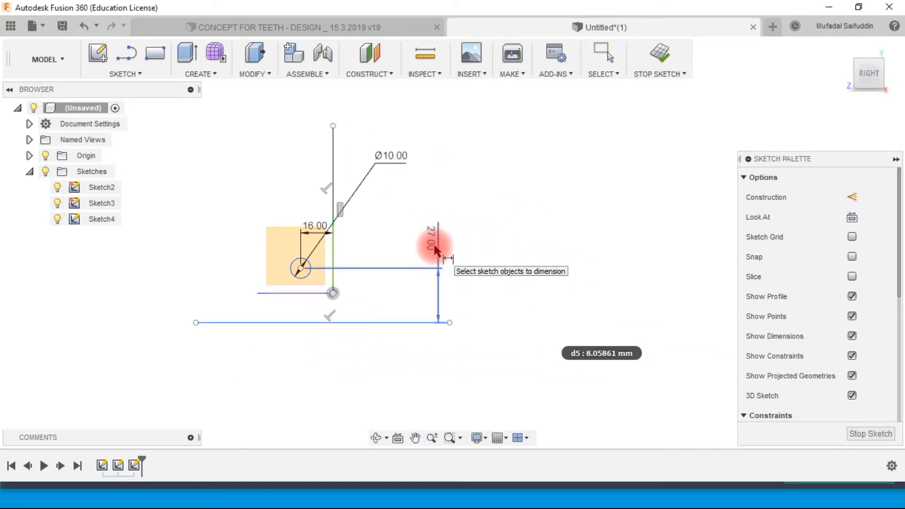
mouse_move(461, 321)
left_mouse_down()
mouse_move(450, 324)
mouse_move(596, 322)
left_mouse_up()
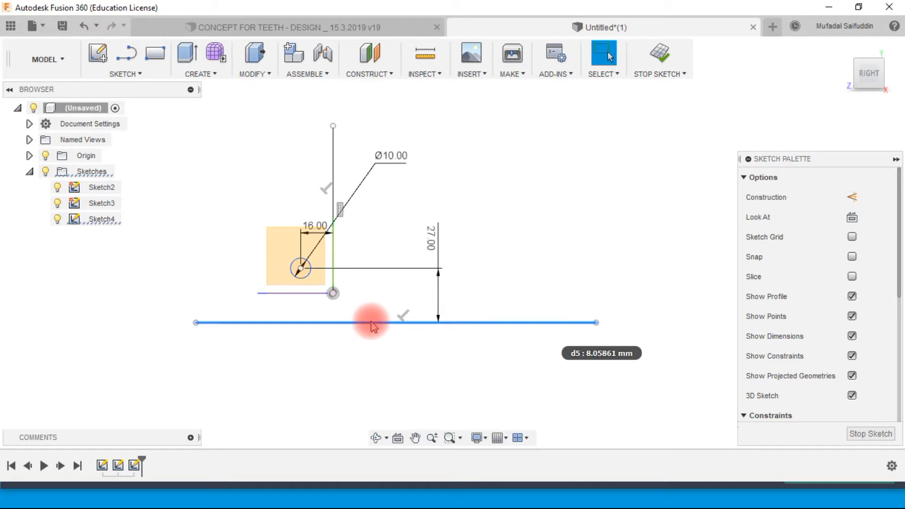
key("d")
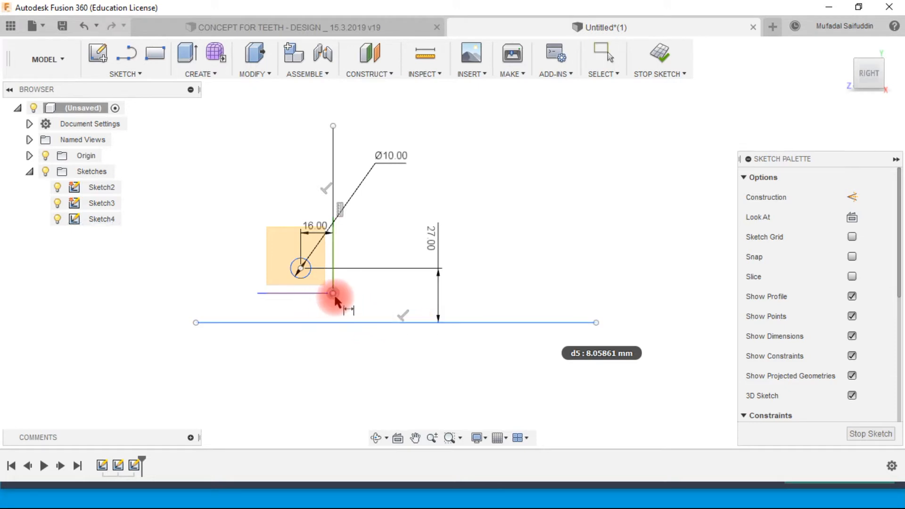
key("Escape")
left_click_drag(196, 324, 132, 322)
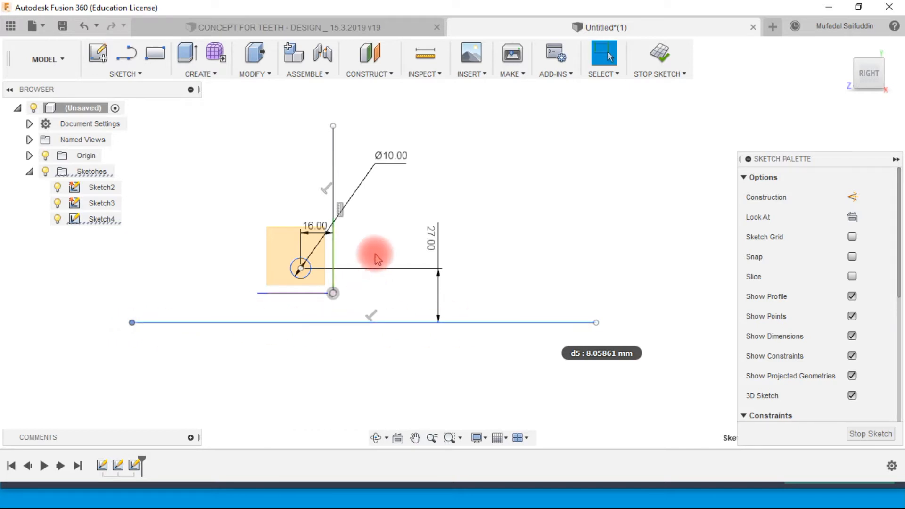
Dimension the vertical distance between the origin point and the horizontal base line to 15 mm.
key("f")
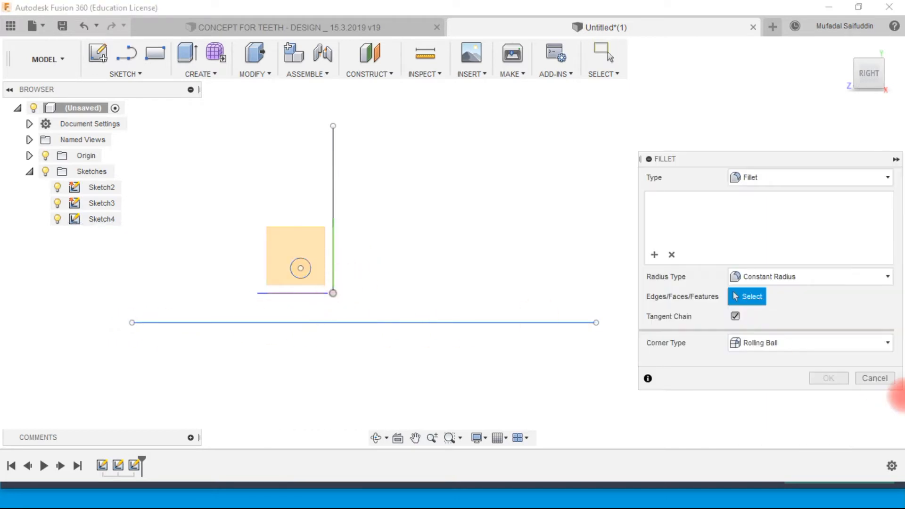
left_click(874, 378)
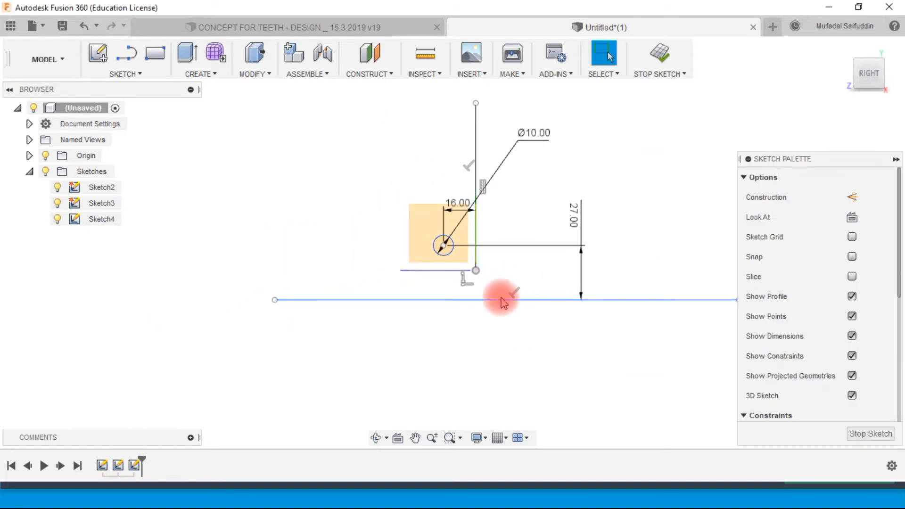
left_click(474, 271)
left_click(482, 300)
left_click(326, 283)
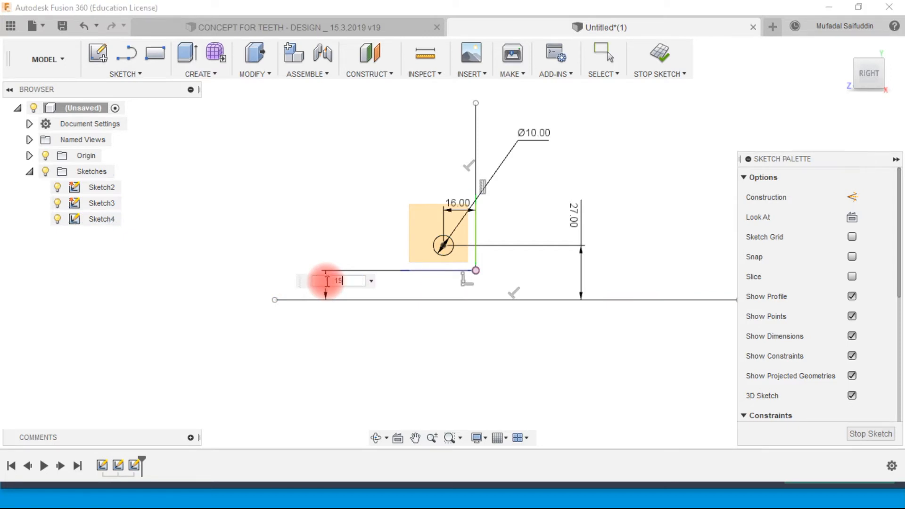
key("Return")
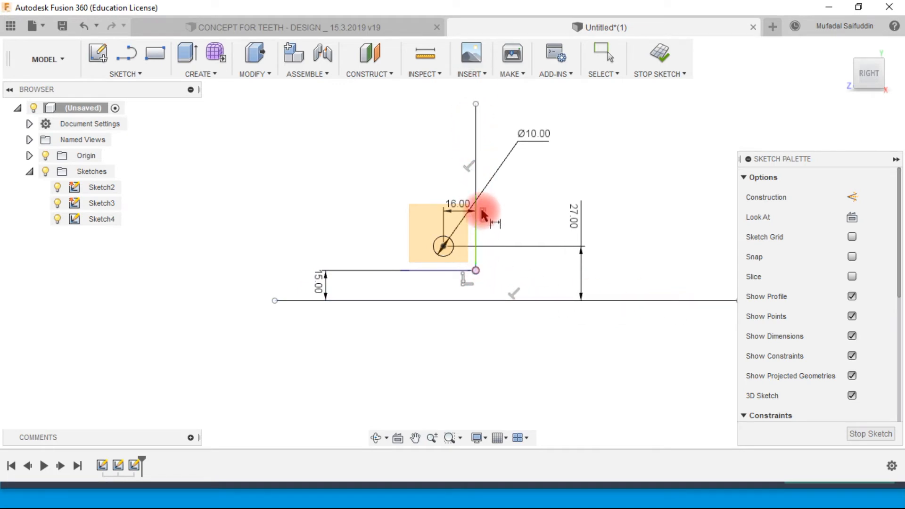
Draw a centre-diameter circle about 21 mm in diameter, above and to the left of the existing pivot circle.
key("Escape")
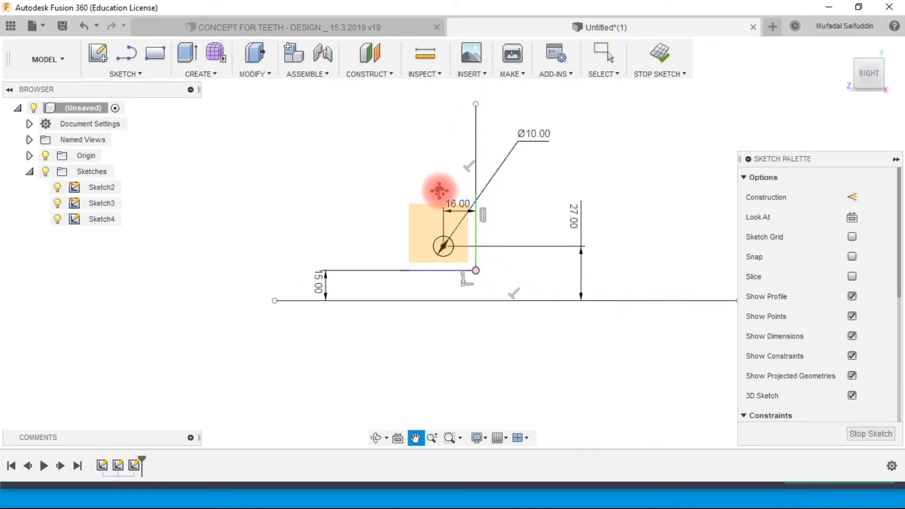
middle_click_drag(430, 162, 472, 274)
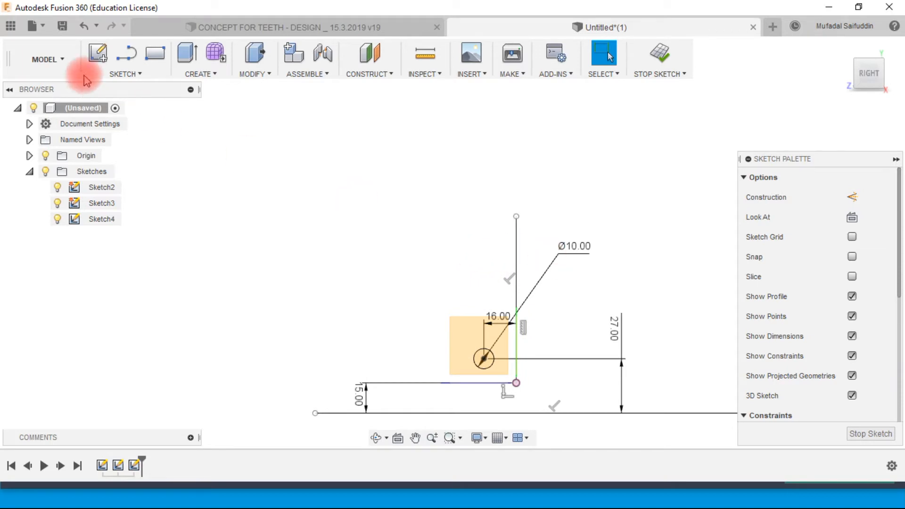
left_click(123, 73)
mouse_move(135, 135)
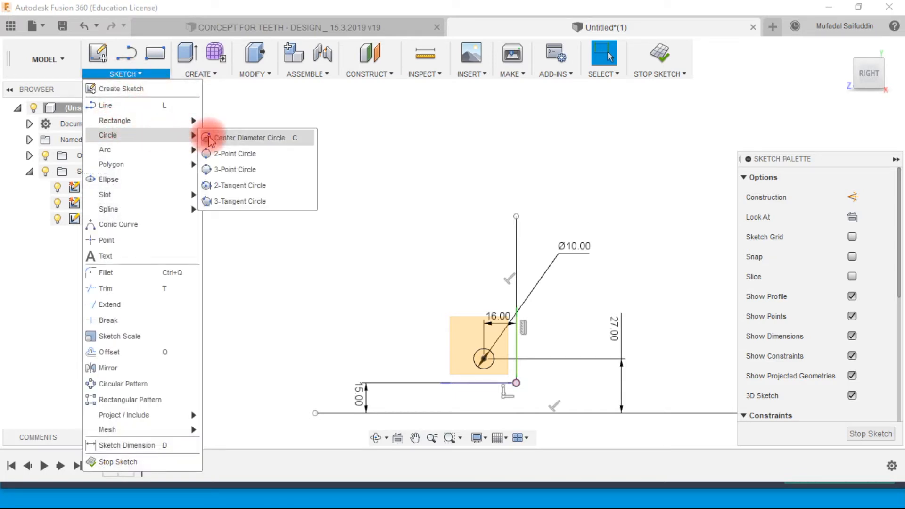
left_click(210, 136)
left_click_drag(328, 168, 342, 187)
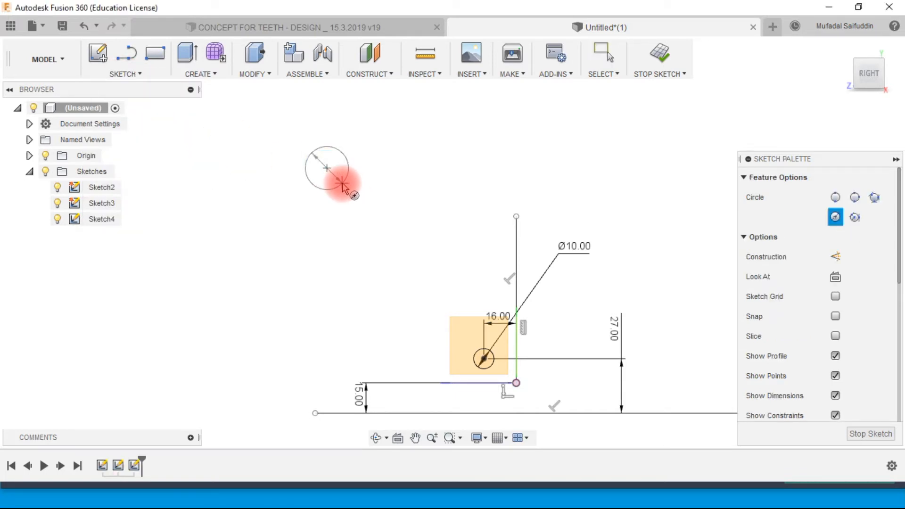
Dimension the diameter of the new upper-left circle to 10 mm.
key("d")
left_click(346, 155)
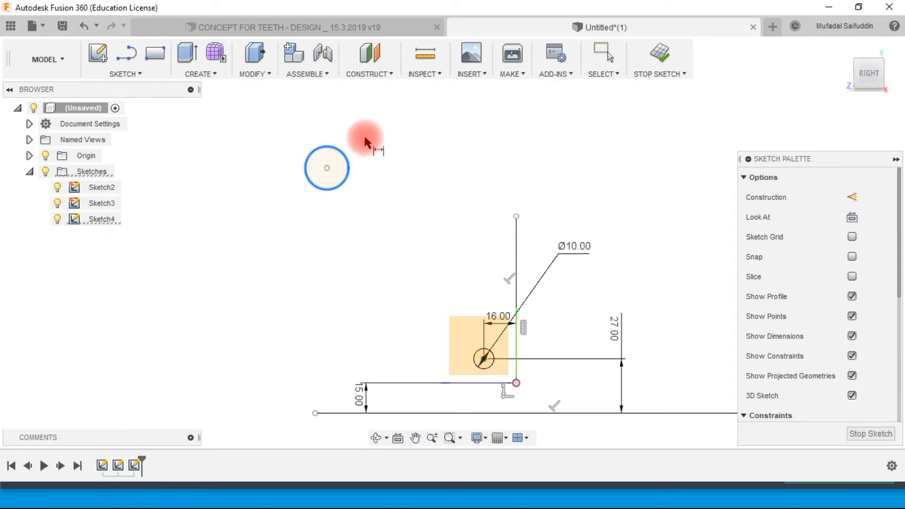
left_click(370, 135)
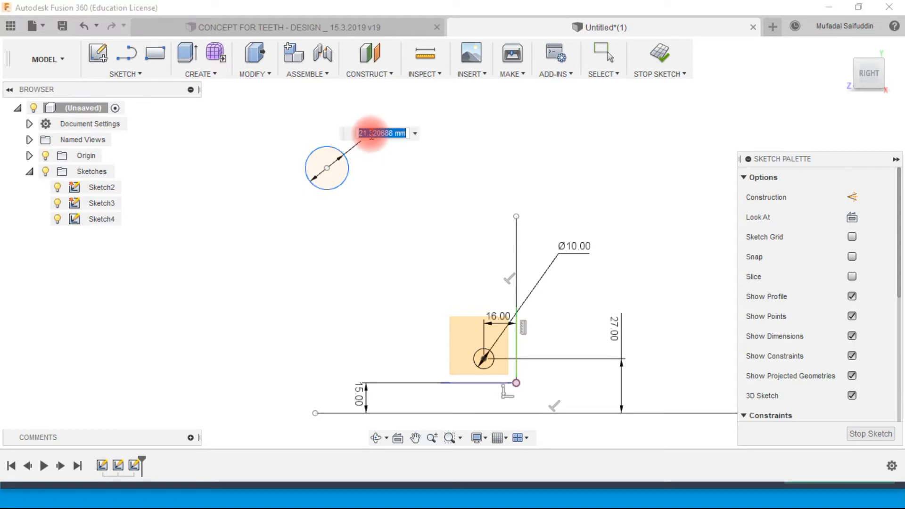
key("Return")
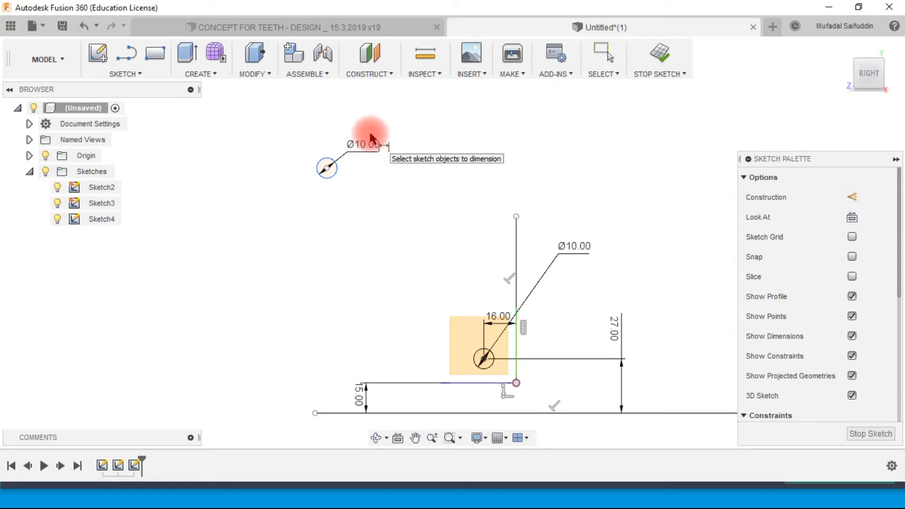
Draw another centre-diameter circle about 13 mm in diameter, above and to the right of the second circle.
middle_click_drag(455, 116, 432, 219)
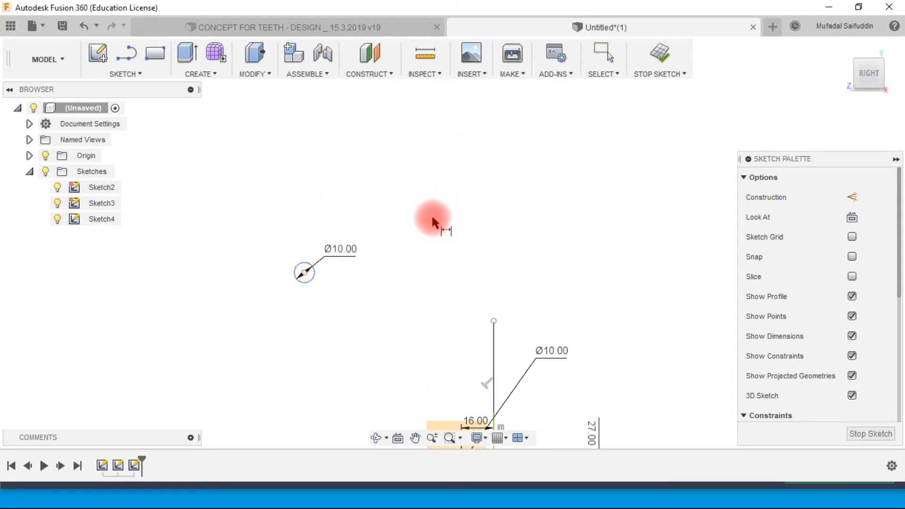
left_click(132, 74)
left_click(231, 139)
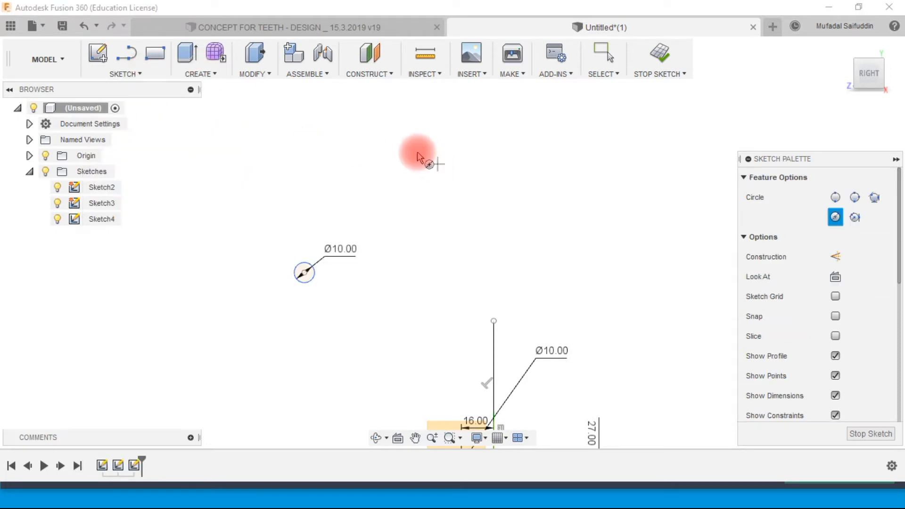
left_click(450, 188)
left_click(454, 201)
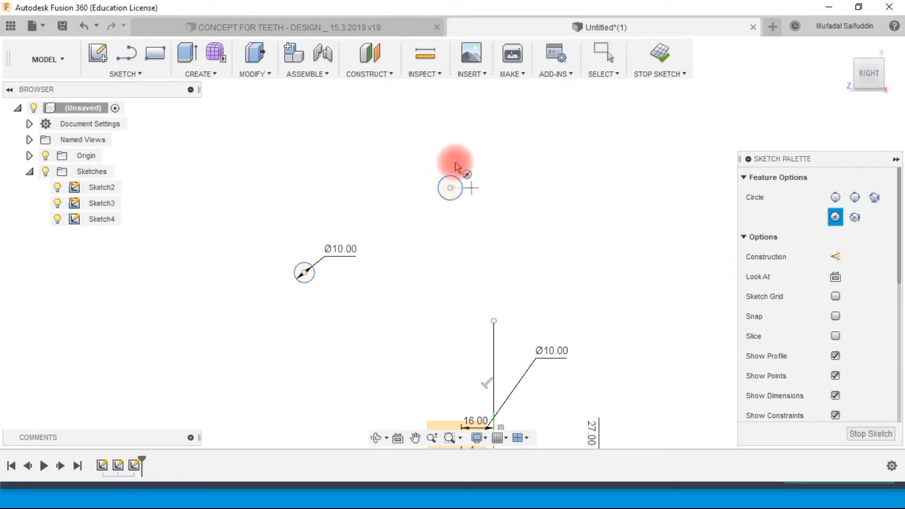
Dimension the diameter of the topmost circle to 10 mm.
key("Escape")
left_click(460, 184)
left_click(494, 142)
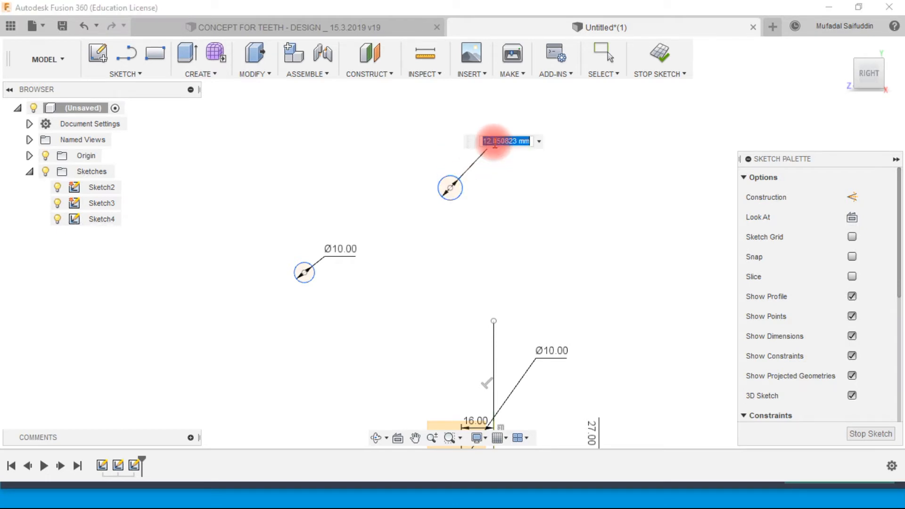
key("Return")
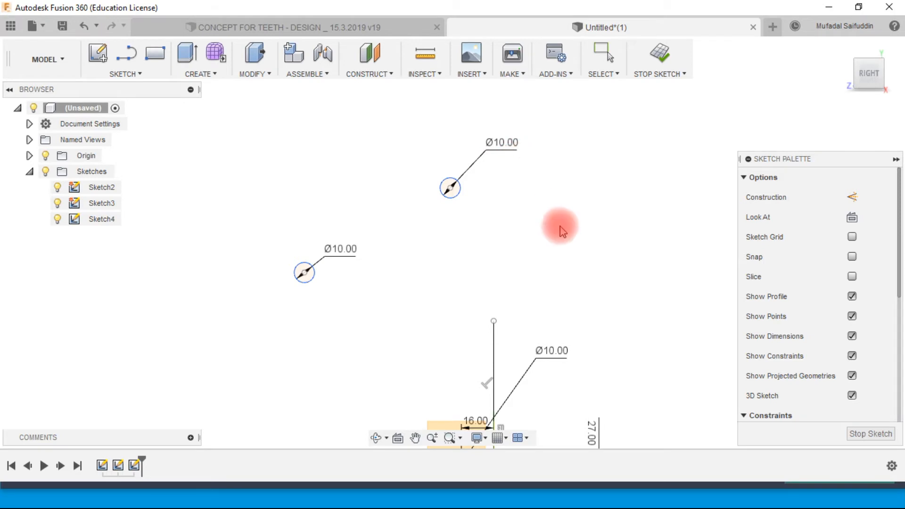
scroll(552, 215, "down", 3)
key("Escape")
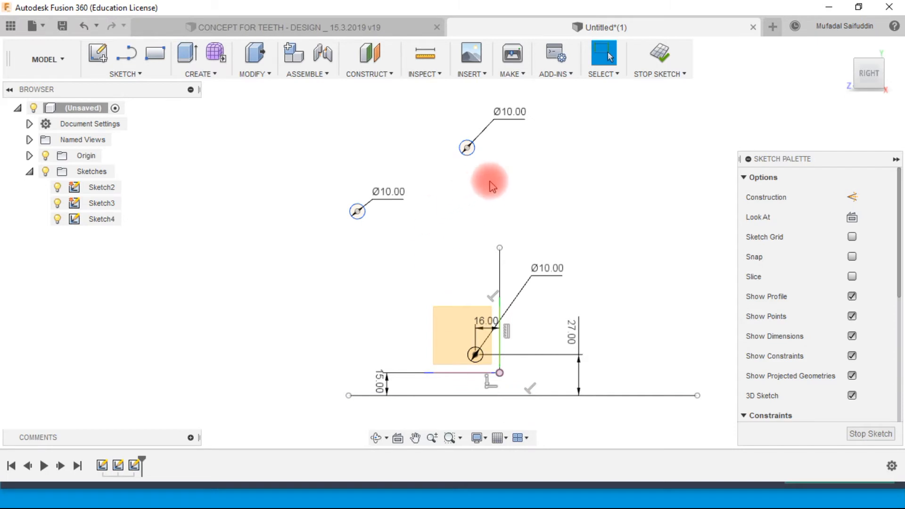
Draw a horizontal line about 177 mm long above the topmost circle, extending to both sides of it.
middle_click_drag(515, 176, 489, 228)
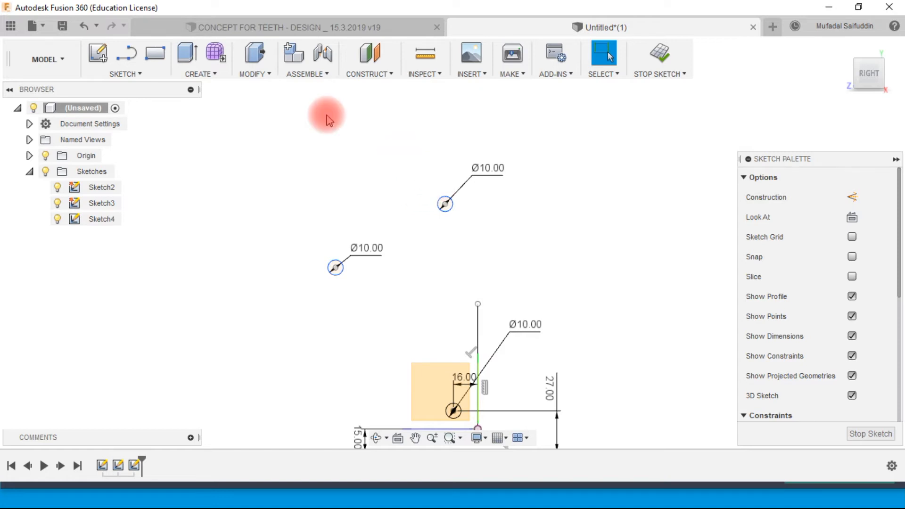
left_click(129, 54)
left_click(350, 149)
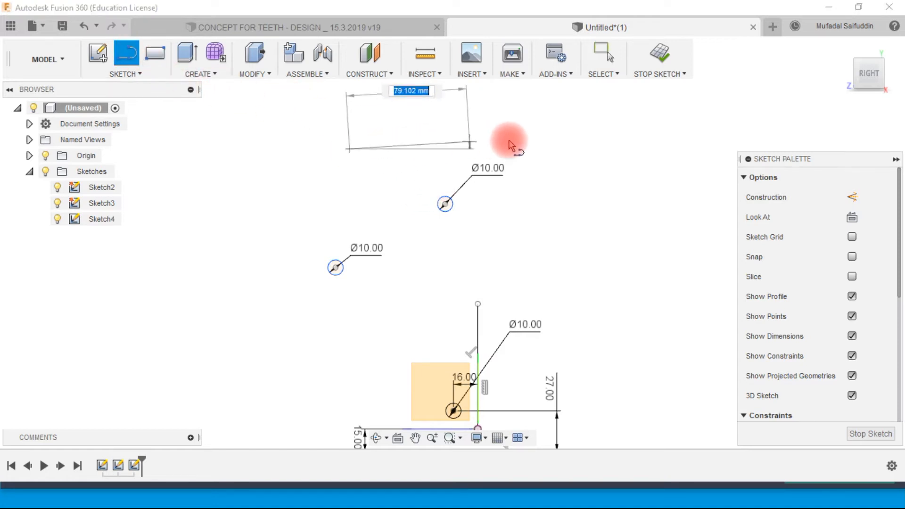
left_click(617, 149)
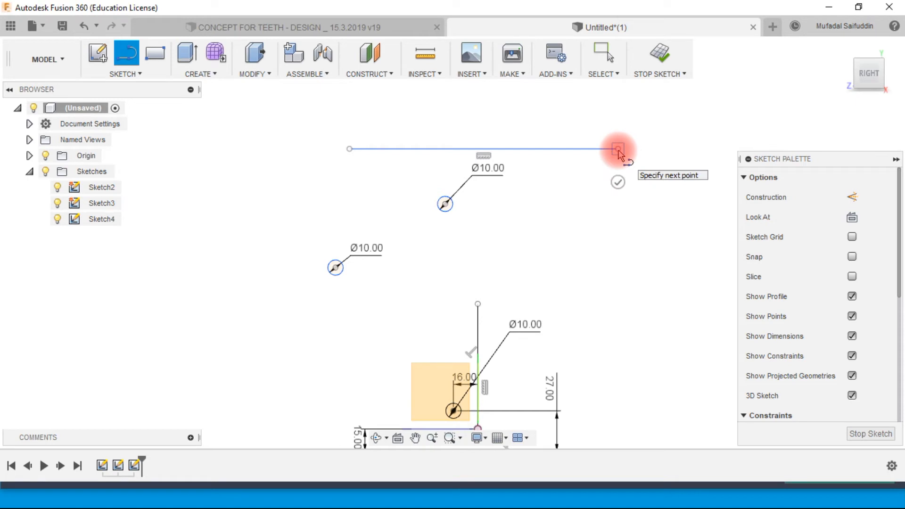
key("Escape")
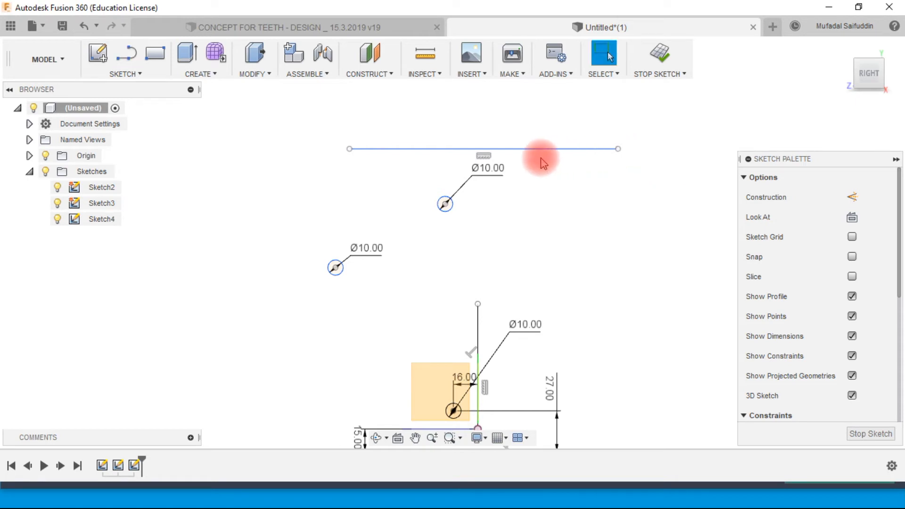
Dimension the vertical distance between the topmost circle's centre and the upper horizontal line to 35 mm.
left_click(530, 149)
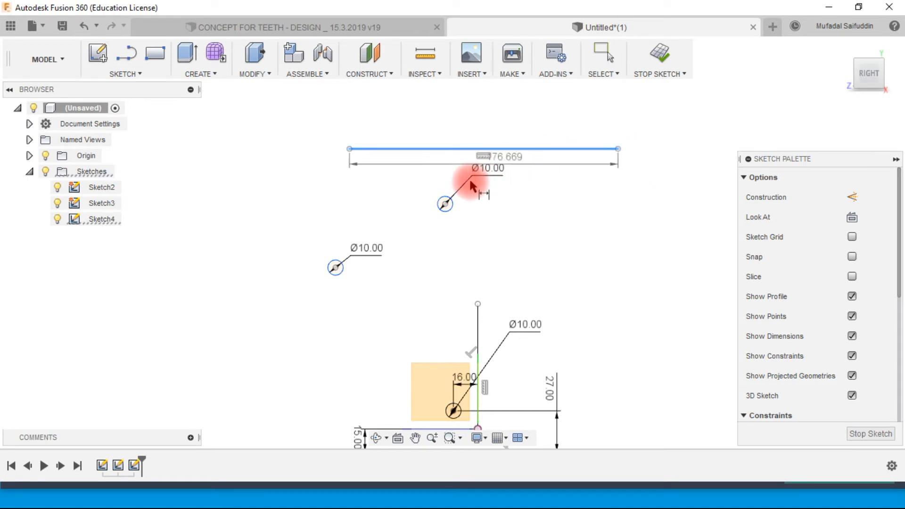
left_click(445, 204)
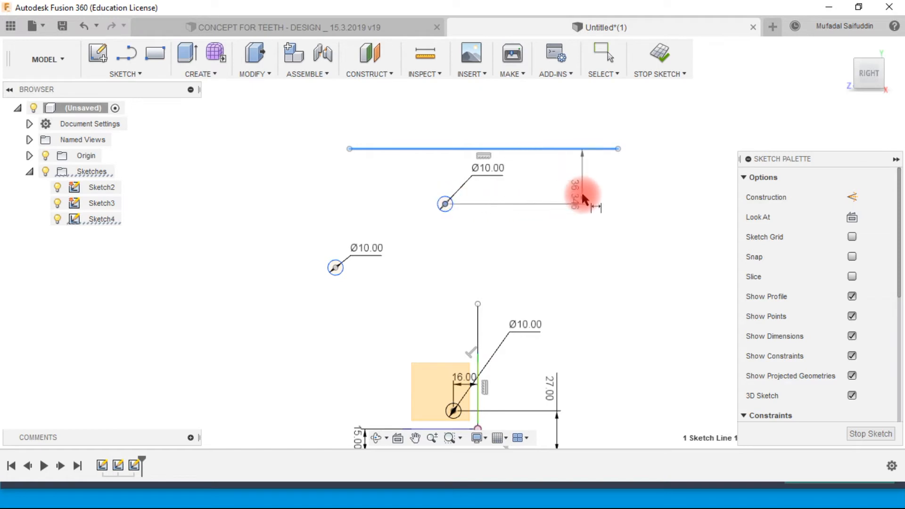
left_click(583, 194)
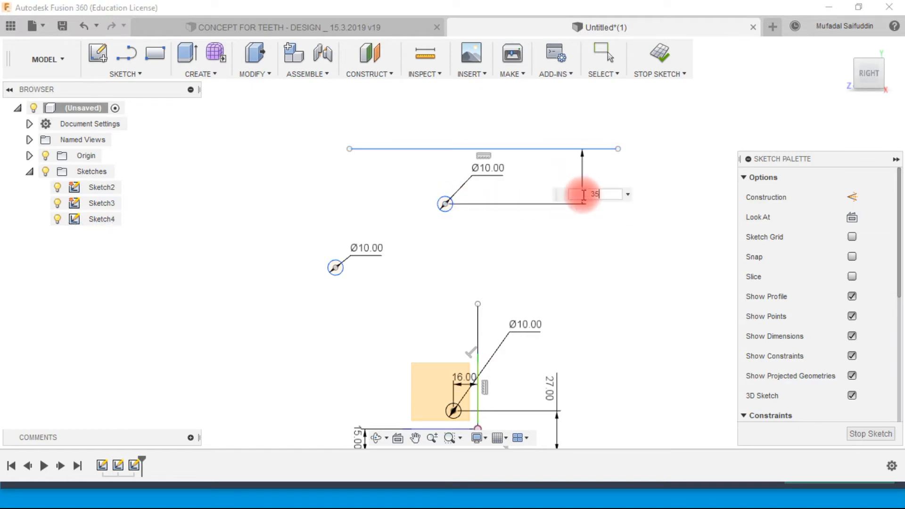
key("Return")
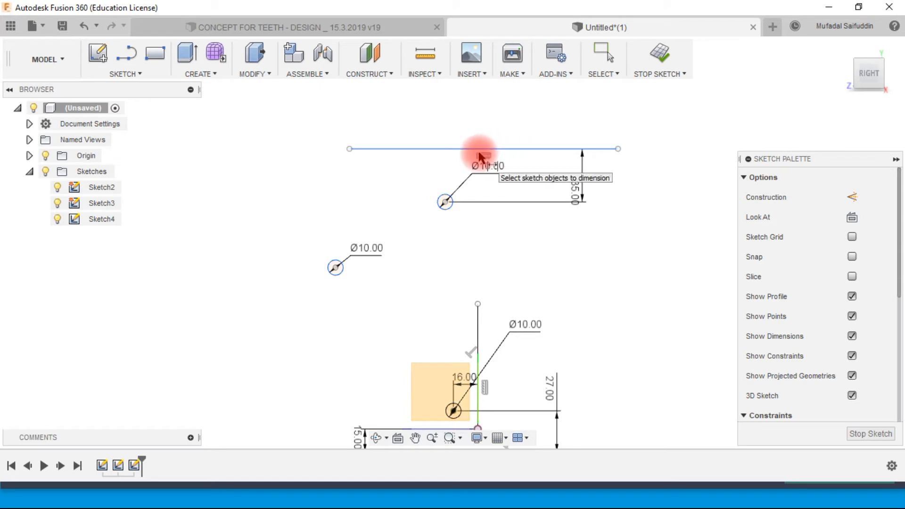
middle_click_drag(488, 256, 550, 181)
key("Escape")
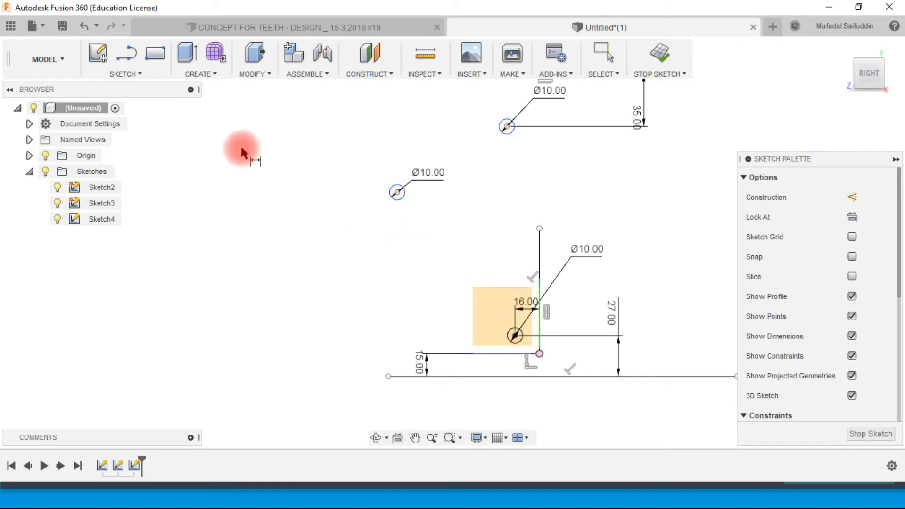
left_click(125, 54)
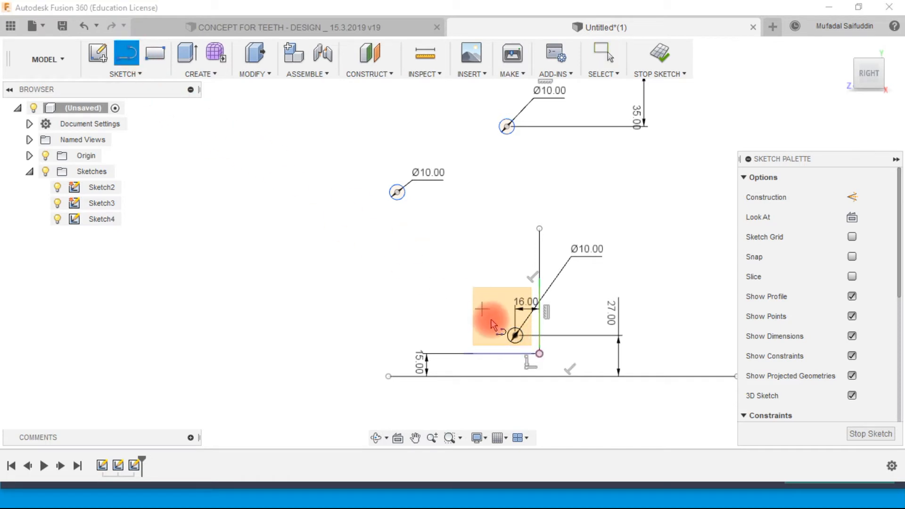
left_click(514, 335)
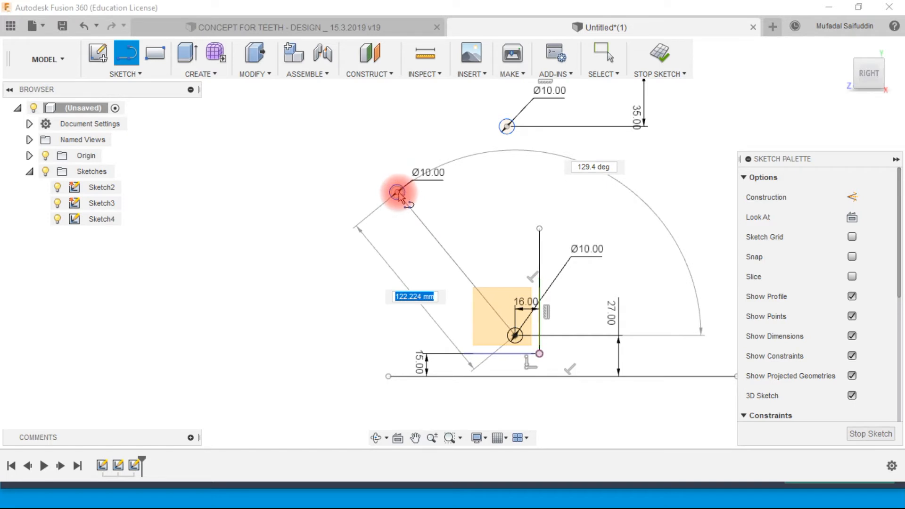
key("Escape")
Draw two link lines, from the lower circle's centre to the left circle's centre and from there to the topmost circle's centre.
left_click(126, 53)
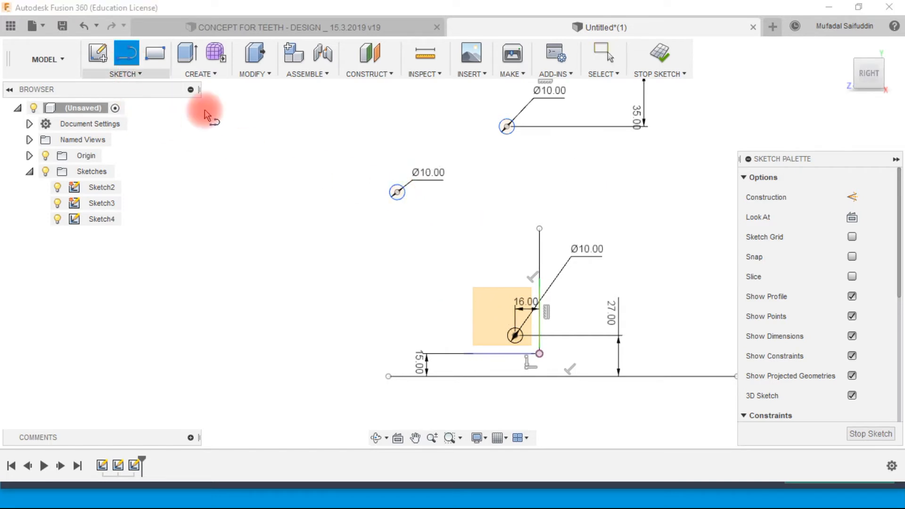
left_click(514, 336)
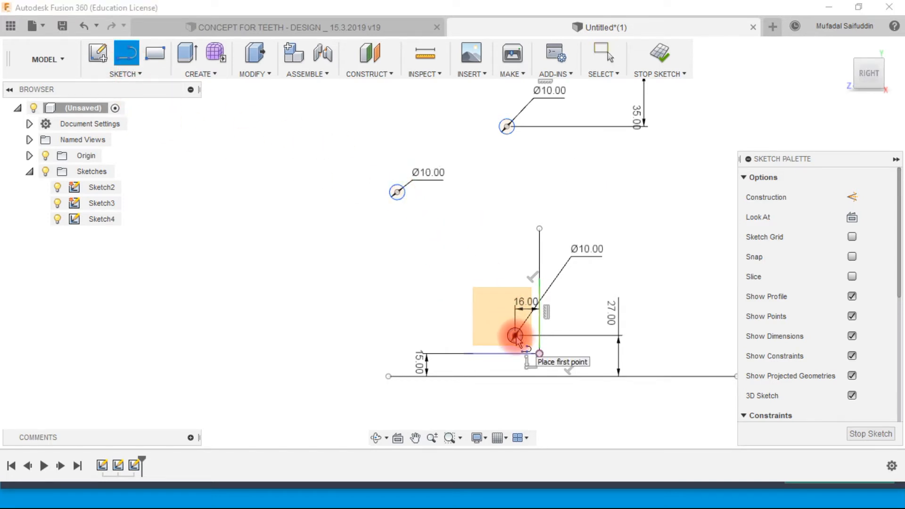
left_click(397, 193)
left_click(125, 53)
left_click(397, 191)
left_click(507, 126)
key("Escape")
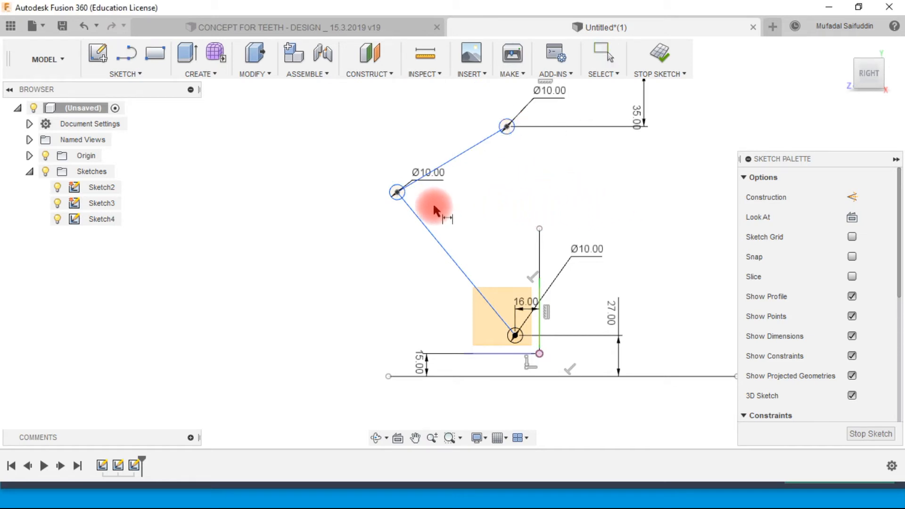
Dimension the length of the lower link line to 150 mm, aligned with the line.
left_click(409, 208)
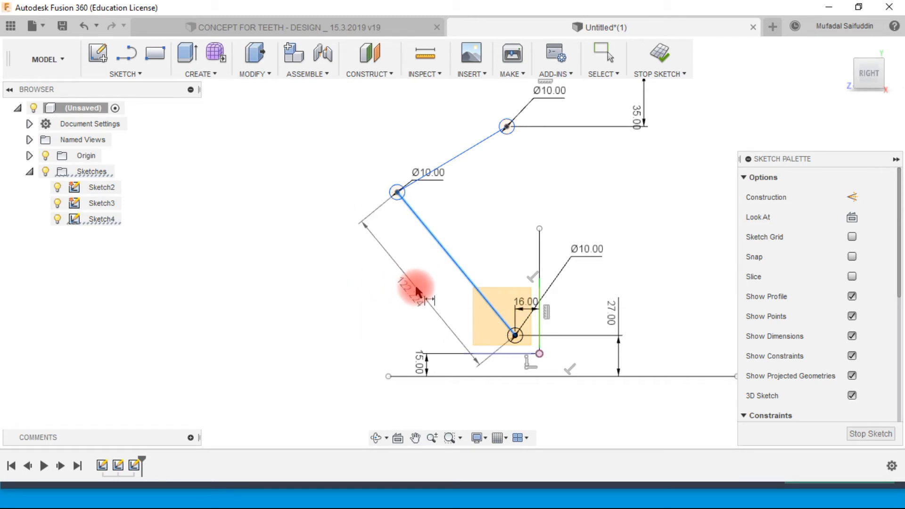
left_click(417, 289)
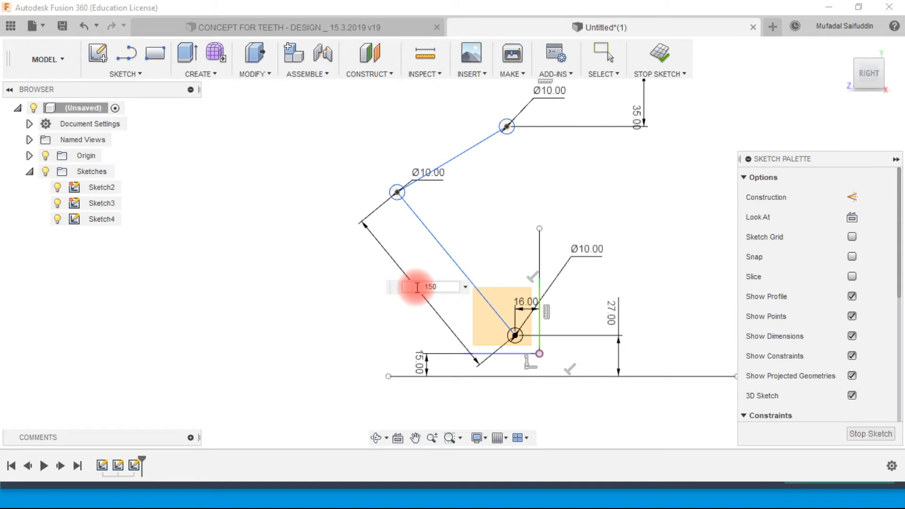
key("Return")
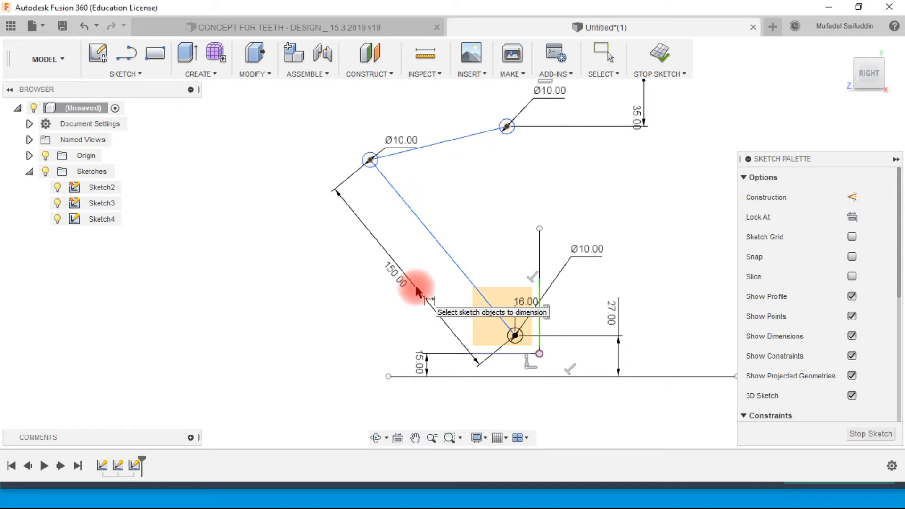
Try to dimension the length of the upper link line to 150 mm, aligned with the line.
left_click(448, 141)
middle_click_drag(425, 123, 468, 230)
left_click(402, 132)
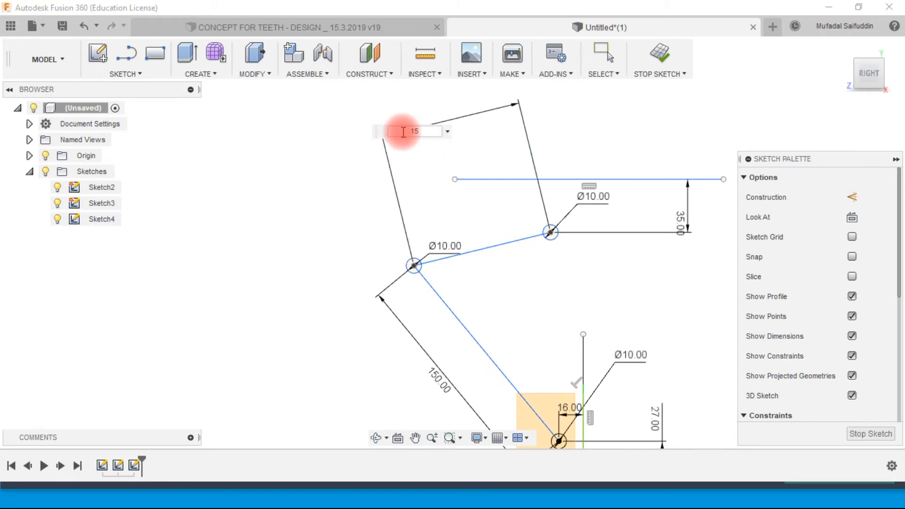
type("150")
key("Return")
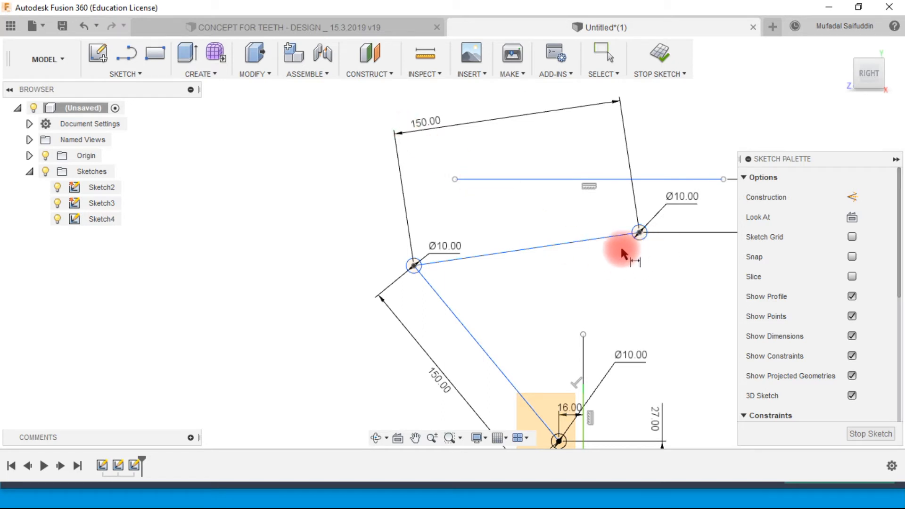
Undo the upper link line's length dimension.
scroll(625, 247, "down", 3)
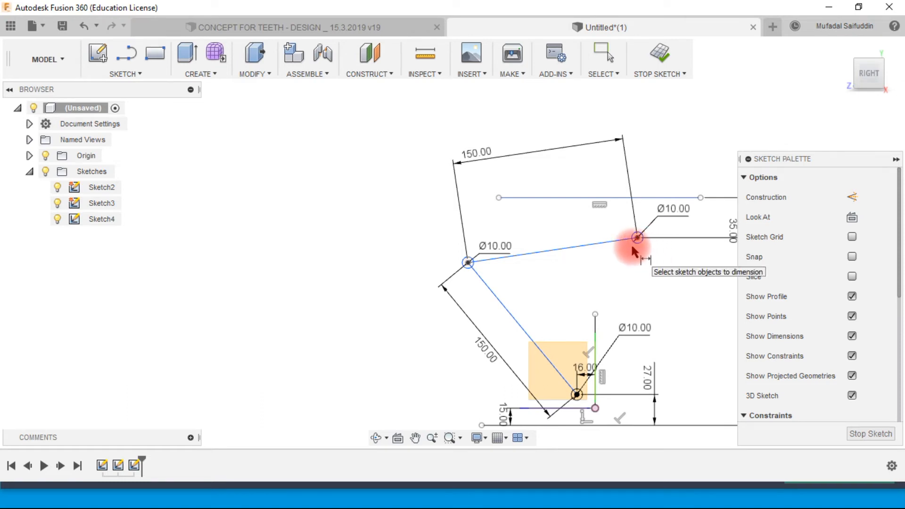
key("Escape")
key("ctrl+z")
key("ctrl+z")
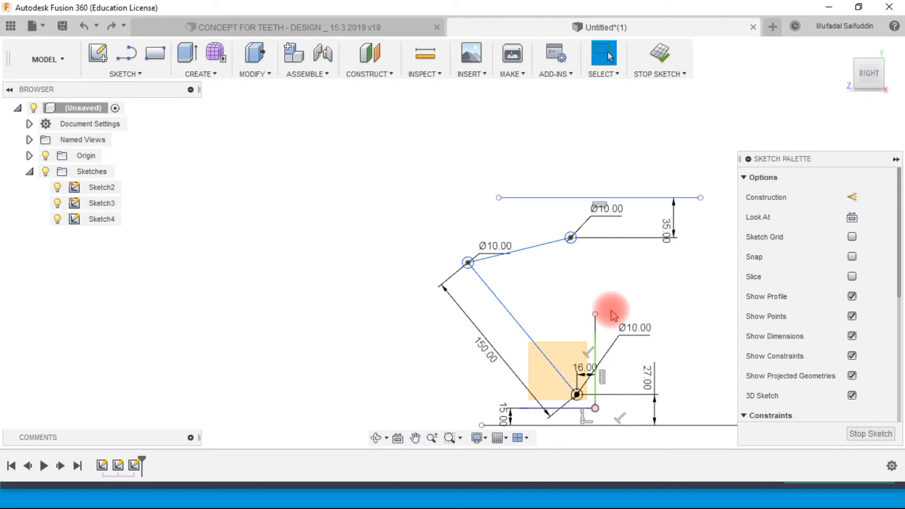
Lengthen the vertical centre line by moving its upper endpoint above the upper horizontal line.
left_click_drag(595, 315, 595, 136)
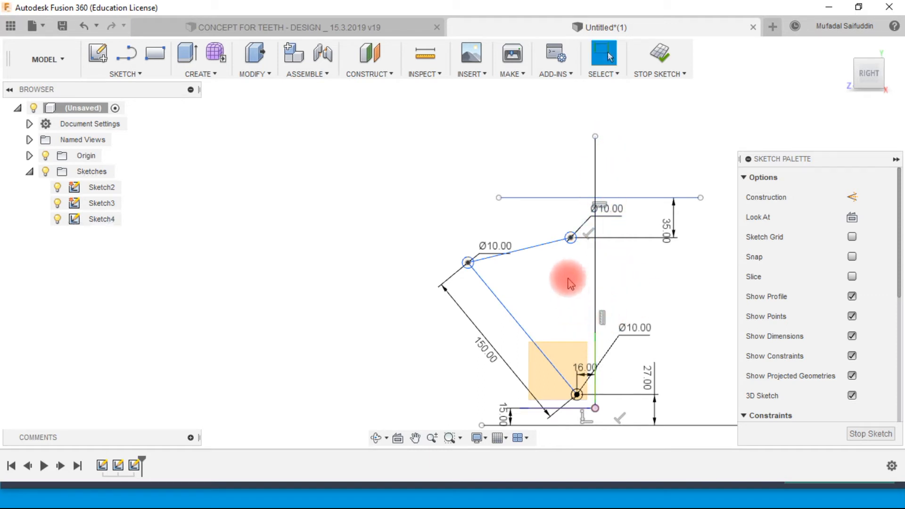
Dimension the horizontal distance from the upper pivot's centre to the vertical centre line to 16 mm.
left_click(570, 238)
left_click(592, 207)
left_click(579, 158)
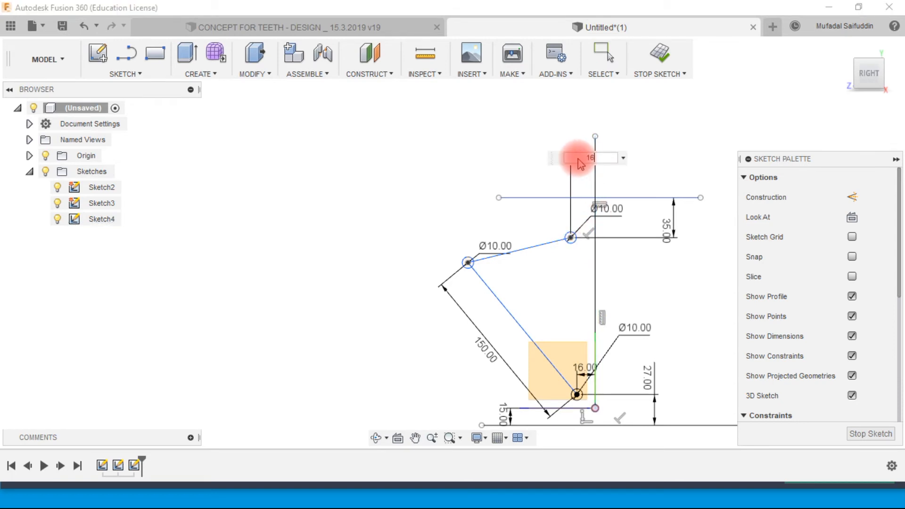
key("Return")
key("Escape")
Dimension the length of the upper link line to 150 mm, aligned with the line.
scroll(578, 239, "up", 4)
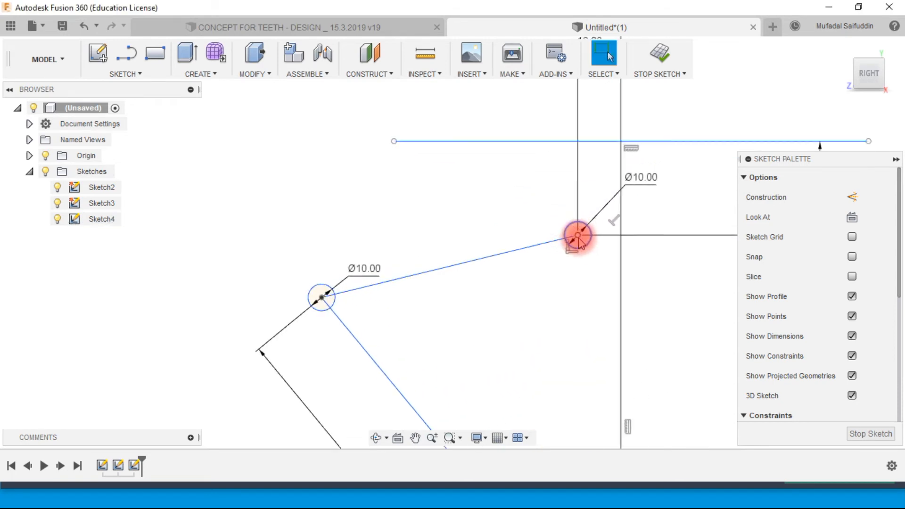
scroll(581, 240, "down", 3)
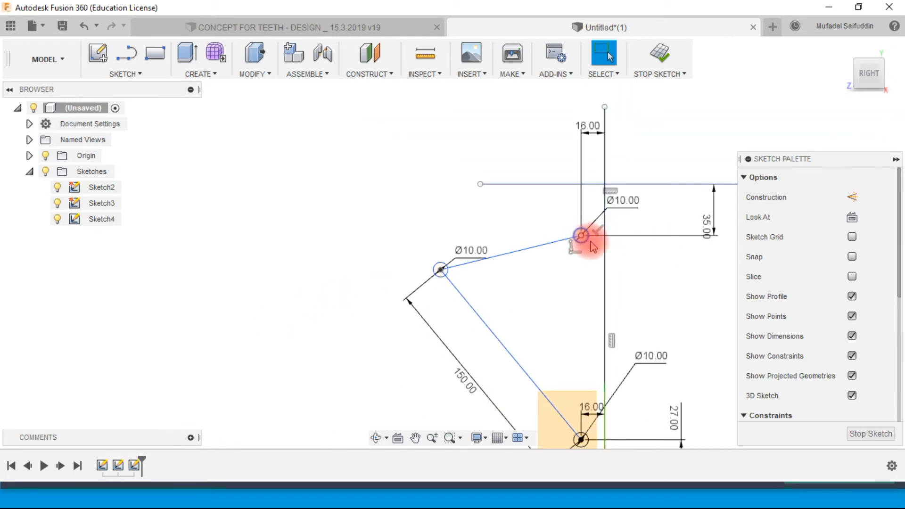
key("d")
left_click(518, 248)
left_click(428, 178)
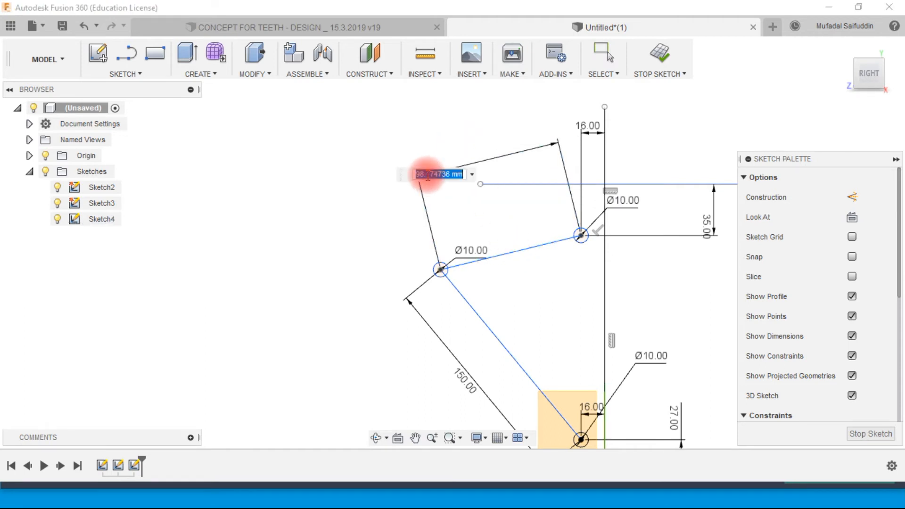
type("150")
key("Return")
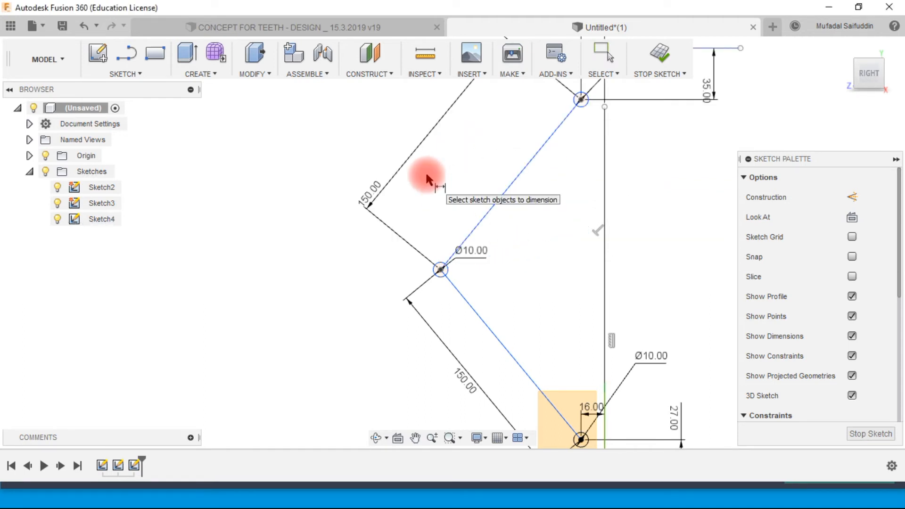
Dimension the vertical distance between the base line and the upper horizontal line, beside the jack, and set it to 160 mm.
scroll(606, 224, "down", 2)
middle_click_drag(594, 197, 561, 243)
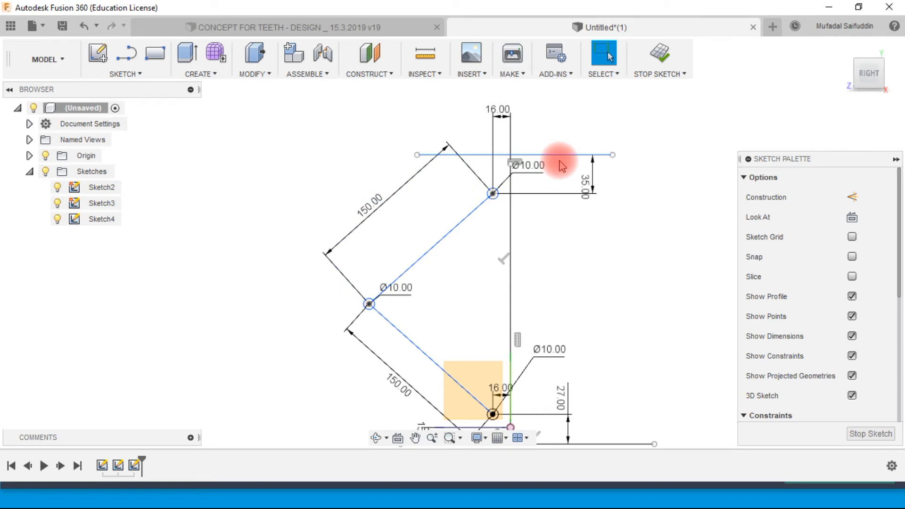
key("d")
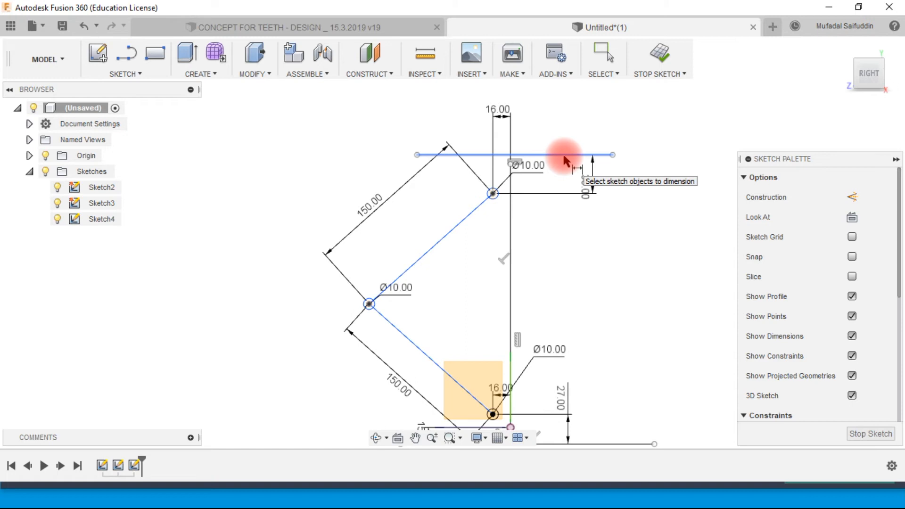
scroll(537, 188, "down", 3)
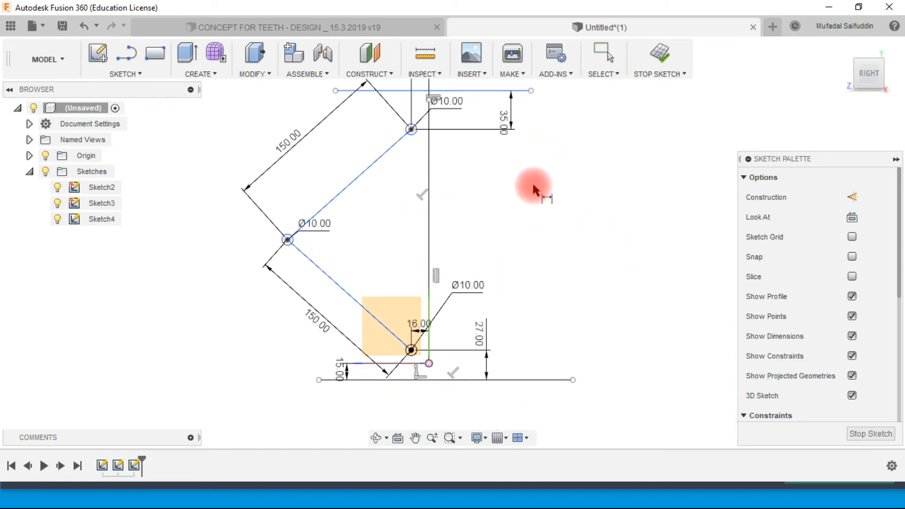
left_click(505, 116)
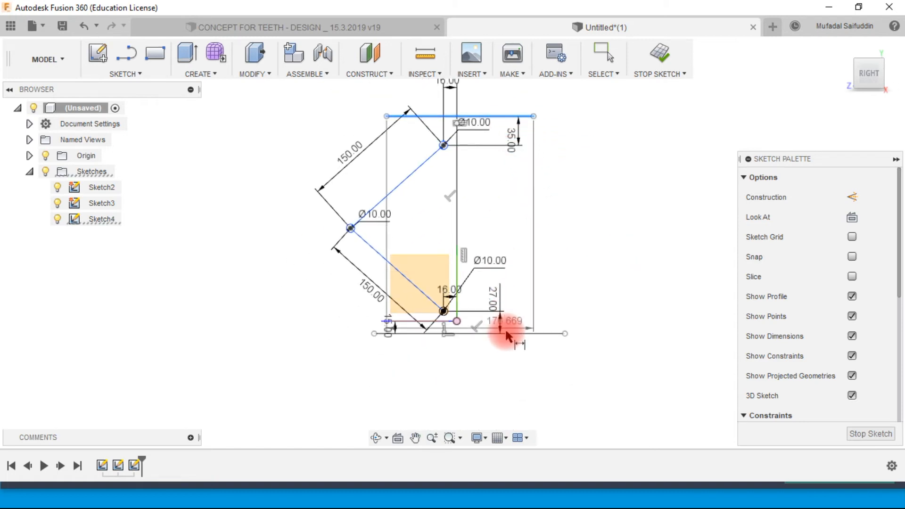
left_click(516, 333)
left_click(582, 305)
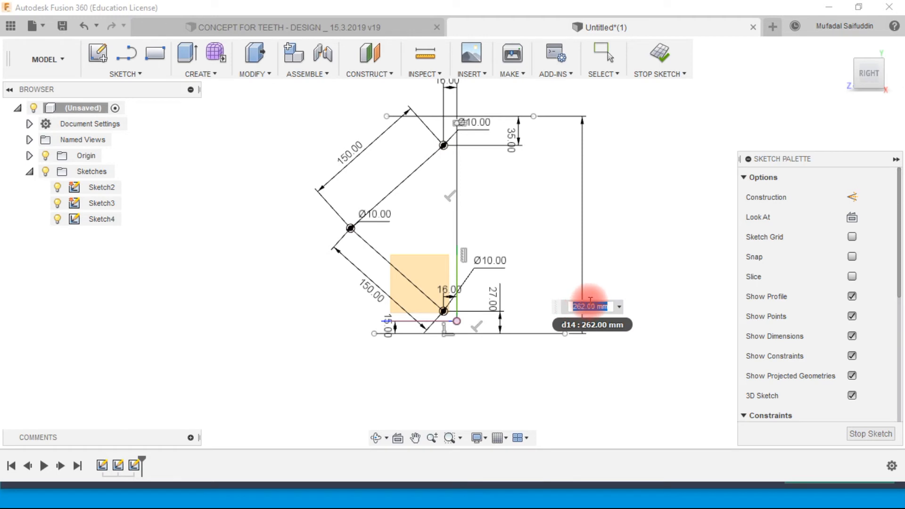
key("Return")
double_click(575, 307)
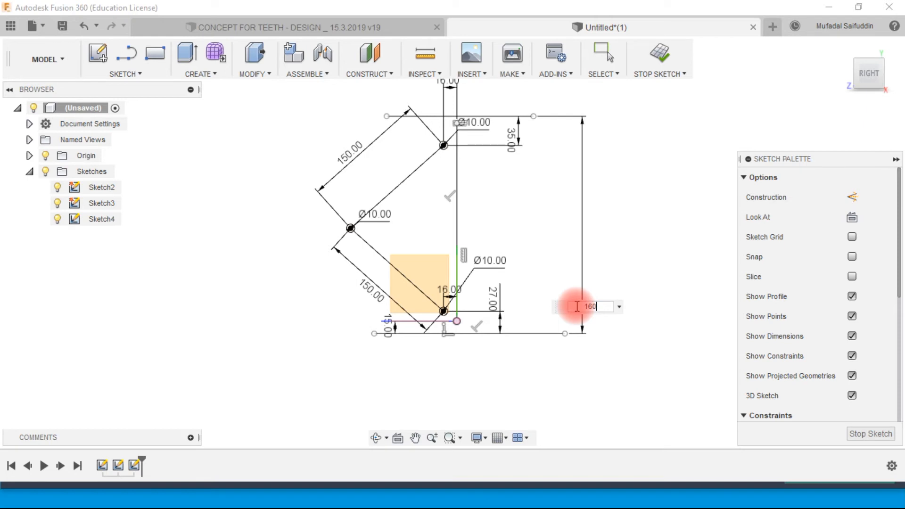
key("Return")
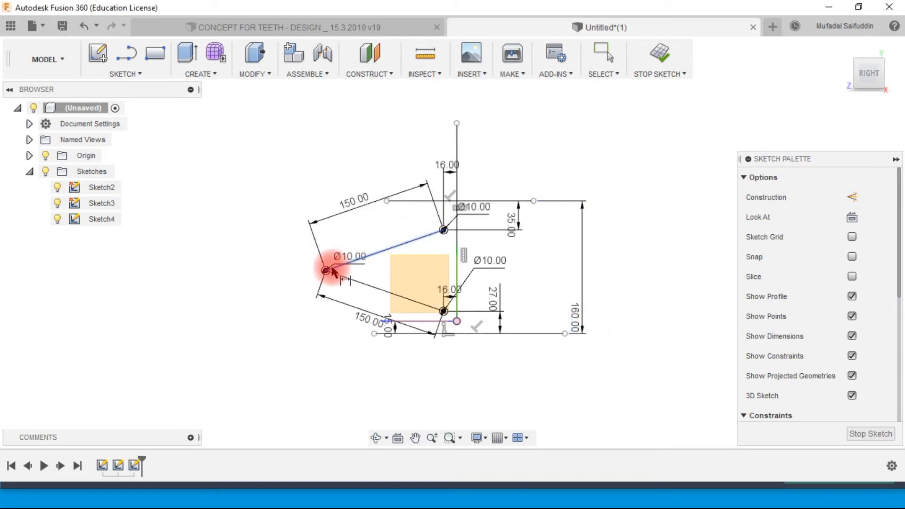
Try an overall jack height of 262 mm, and undo that change.
double_click(579, 314)
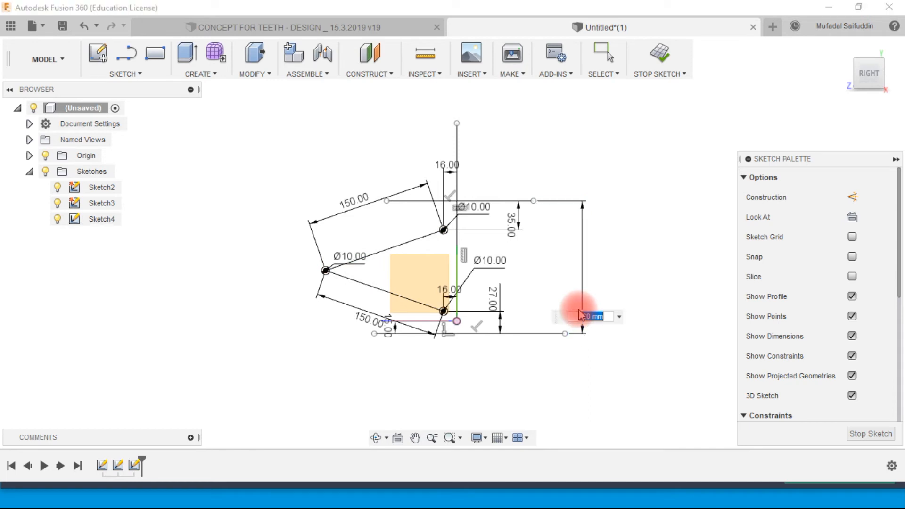
type("262")
key("Return")
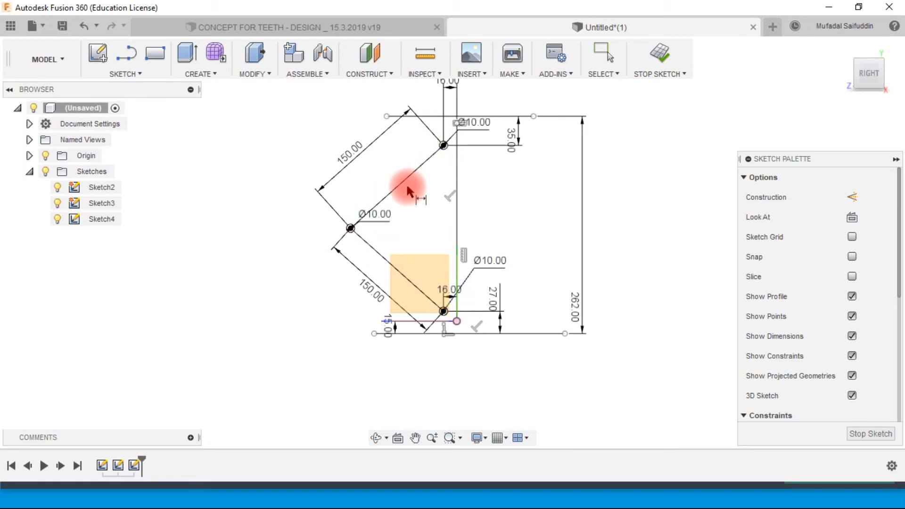
key("ctrl+z")
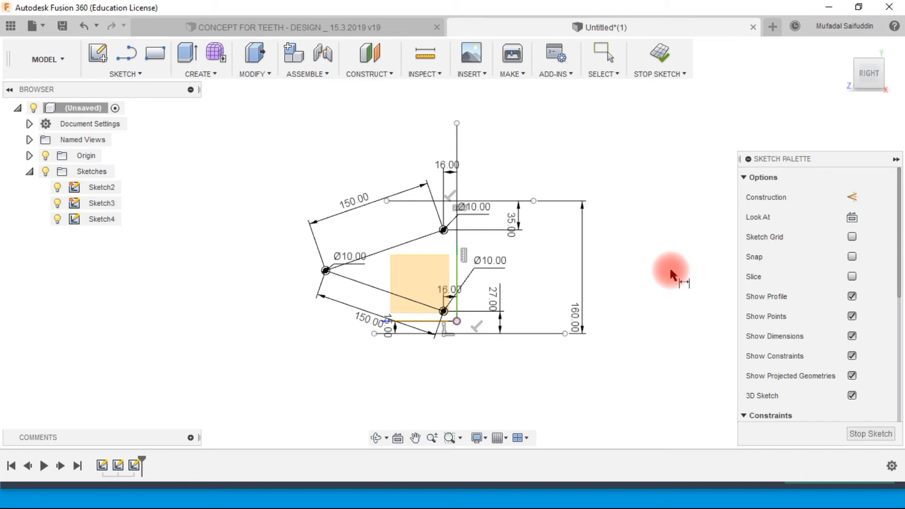
left_click(516, 229)
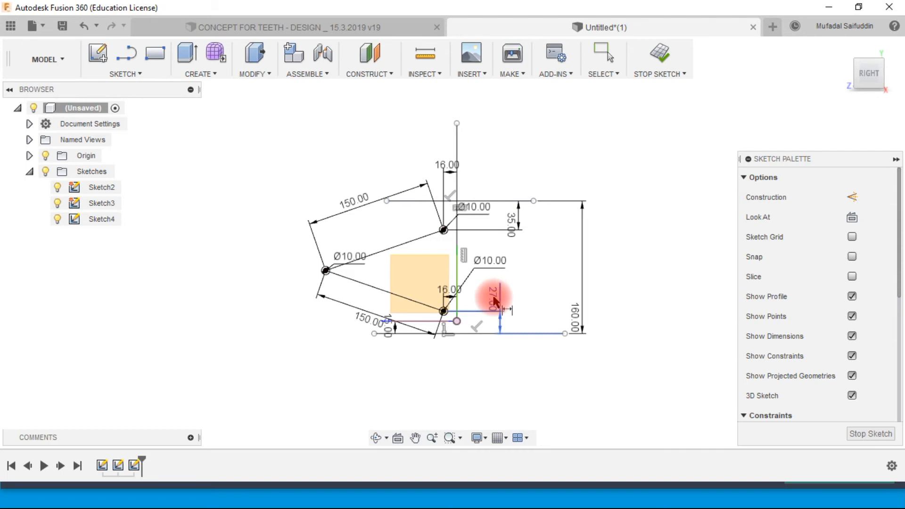
left_click(442, 312)
left_click(475, 332)
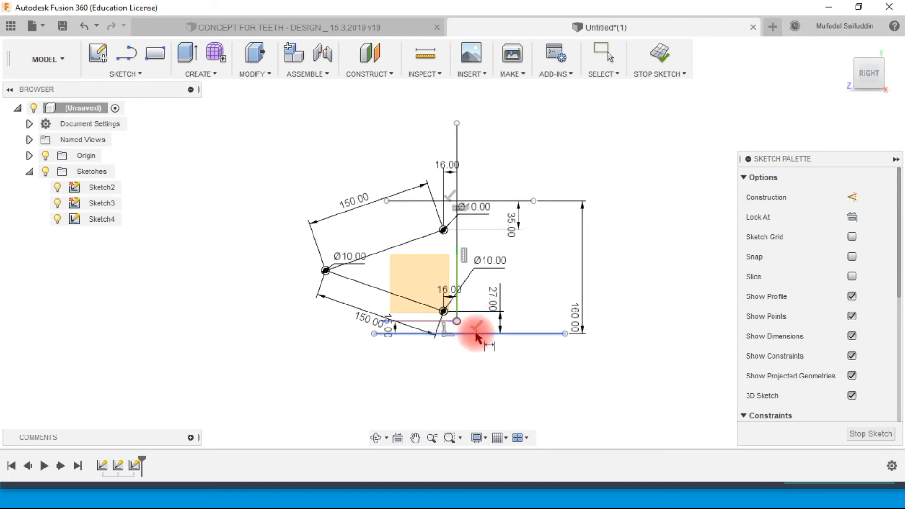
left_click(495, 303)
left_click(454, 307)
left_click(495, 312)
left_click(490, 326)
left_click(493, 317)
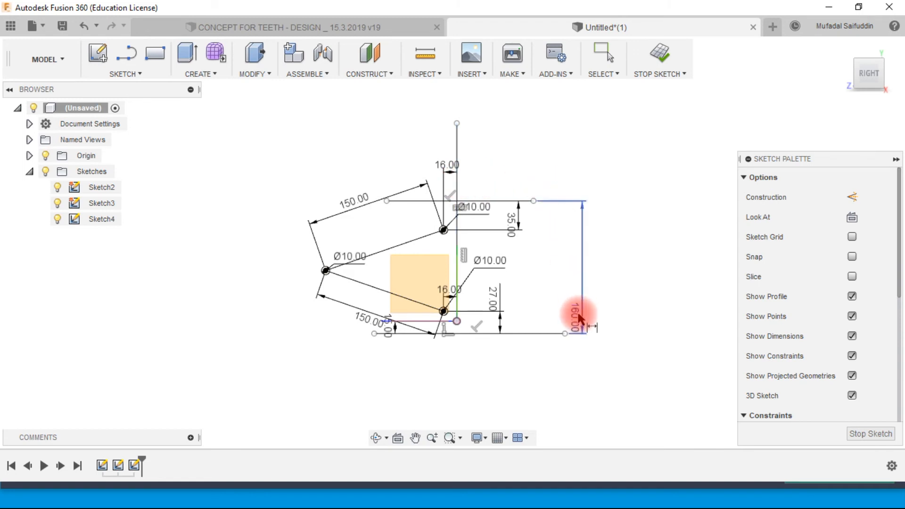
Move the overall height dimension's text near the middle of its span and set the height to 262 mm.
mouse_move(579, 321)
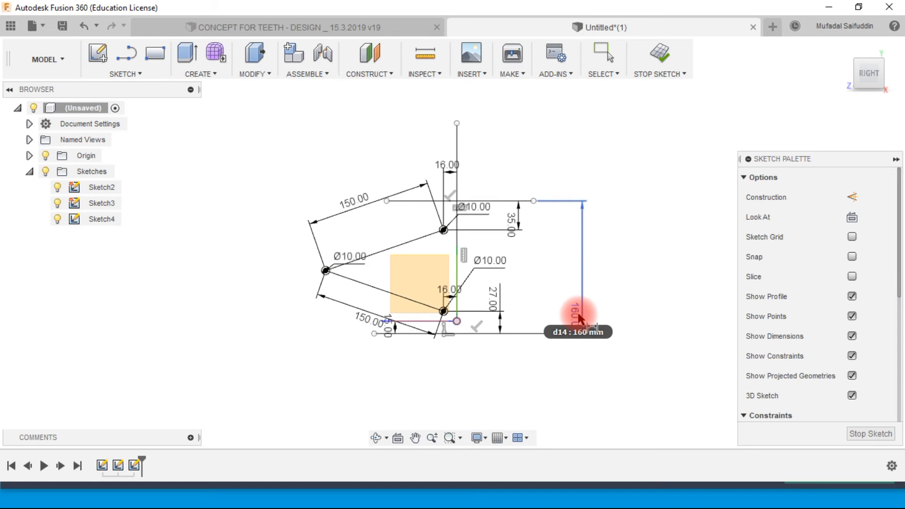
left_click(579, 316)
left_click_drag(576, 307, 576, 257)
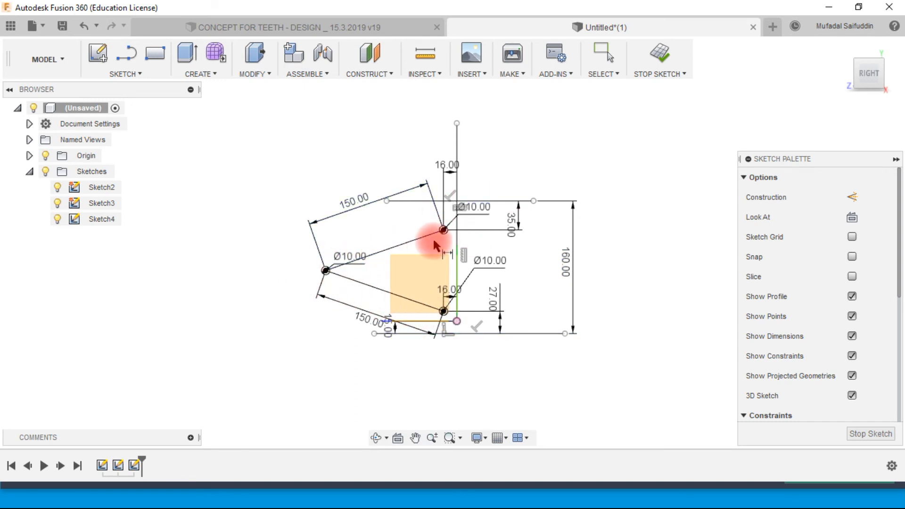
double_click(572, 264)
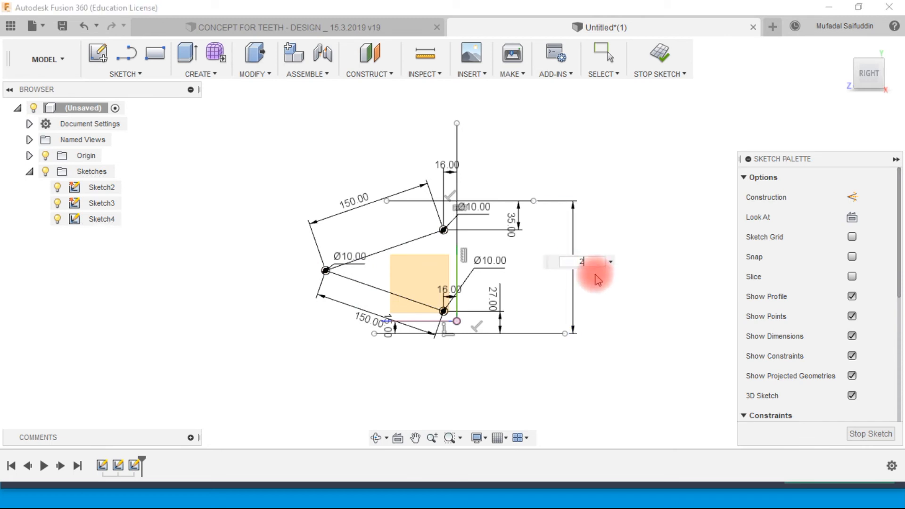
key("Return")
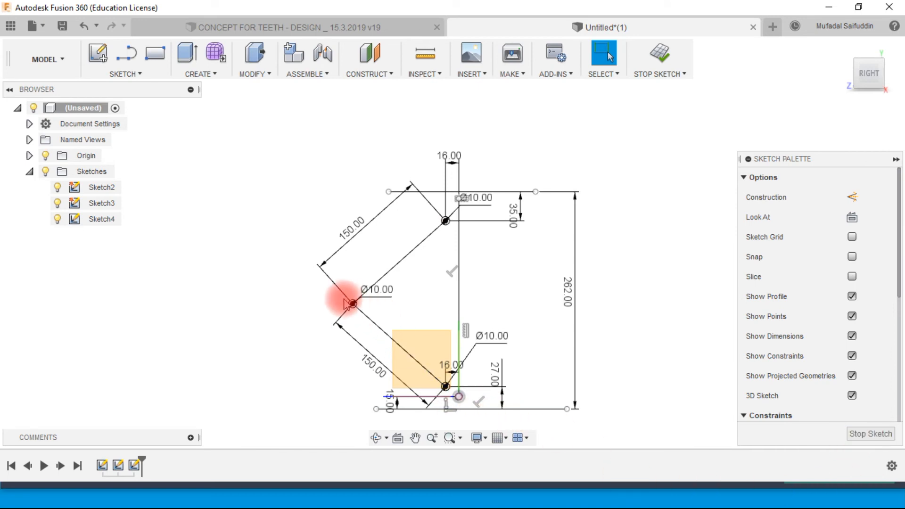
Add a driven horizontal dimension from the middle pivot's centre to the vertical centre line, with its text centred above the sketch.
key("d")
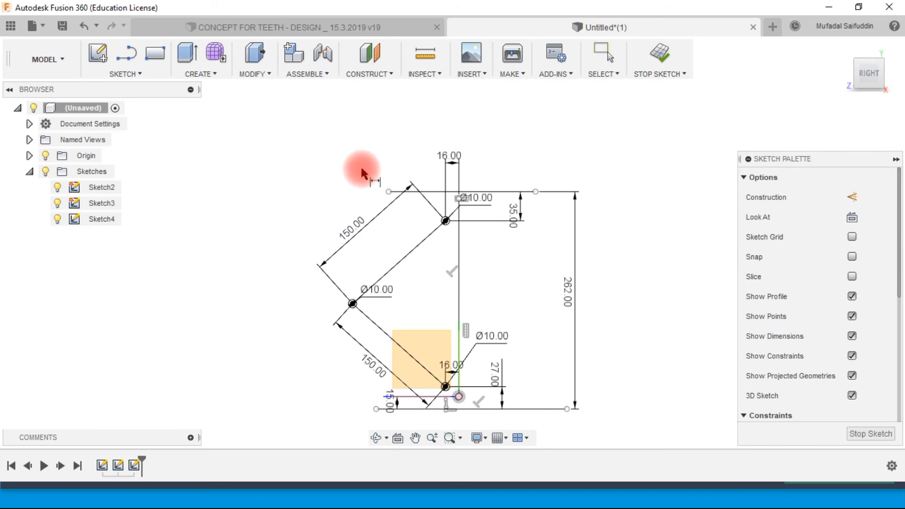
left_click(352, 304)
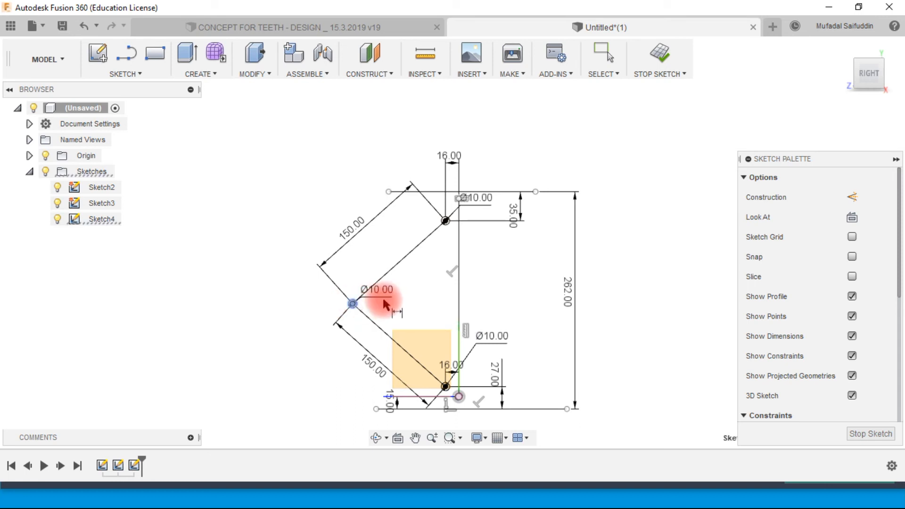
left_click(458, 295)
left_click(470, 127)
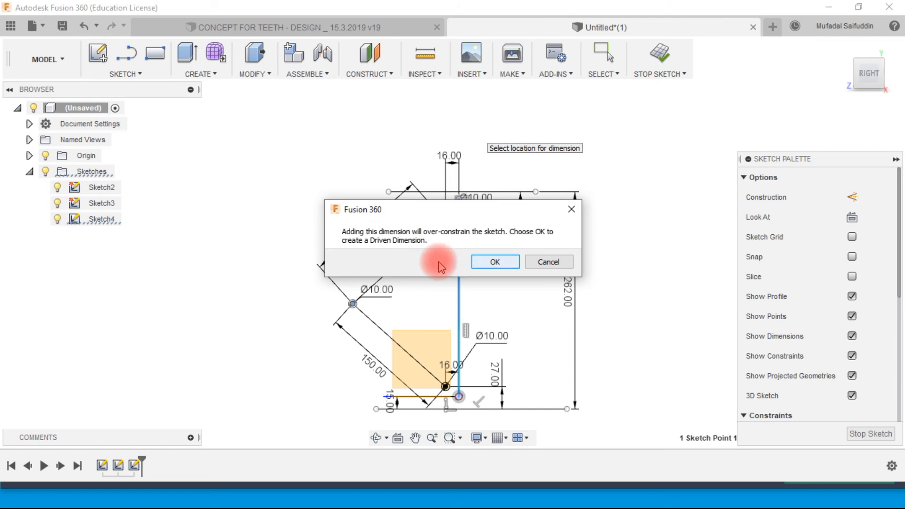
left_click(484, 263)
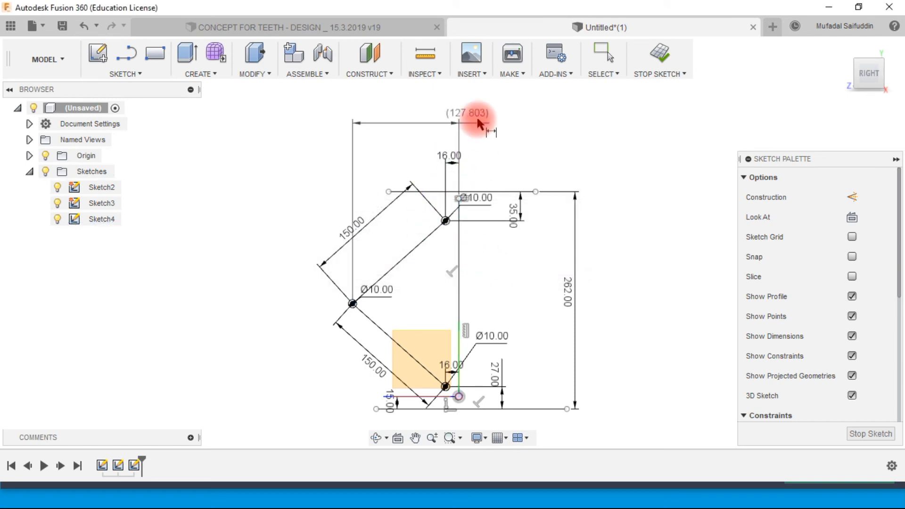
left_click_drag(477, 122, 413, 126)
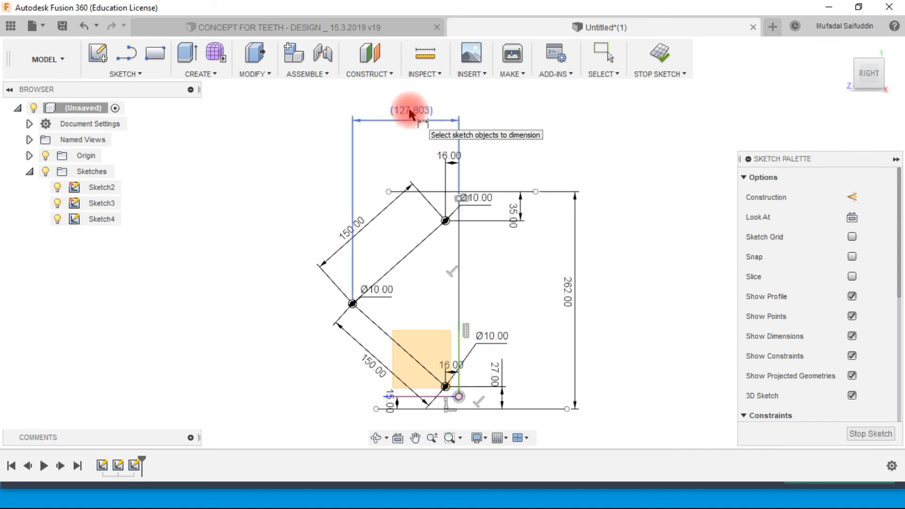
Set the overall height between the base line and the upper horizontal line to 160 mm.
double_click(561, 294)
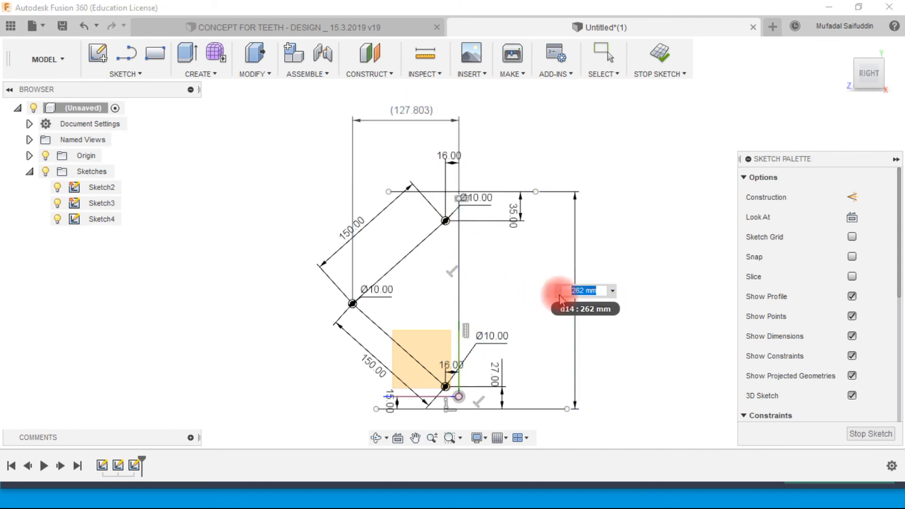
type("160")
key("Return")
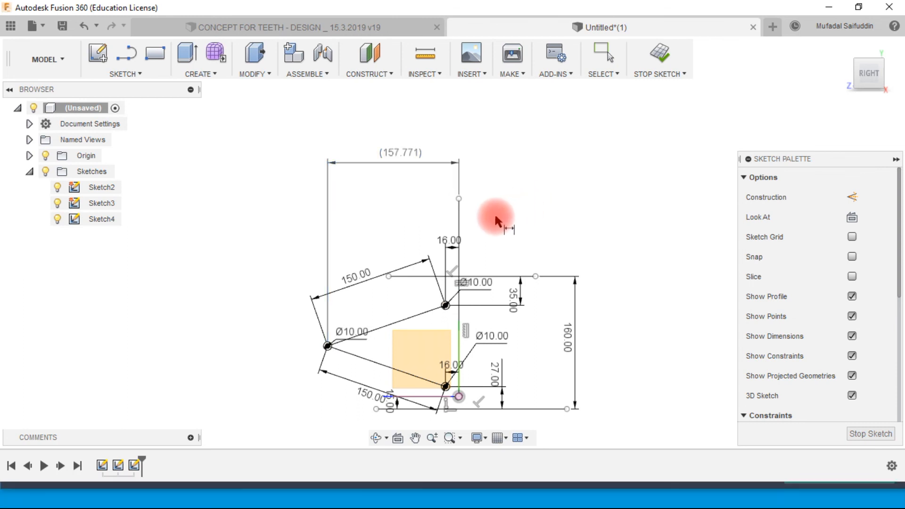
key("Escape")
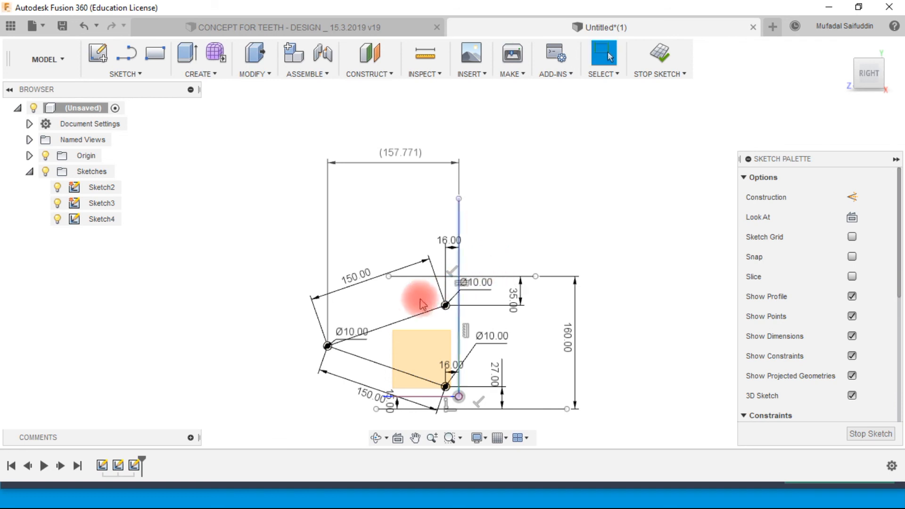
Mirror the two 150 mm links and their three pivot circles about the vertical centre line.
left_click(421, 321)
left_click(377, 363)
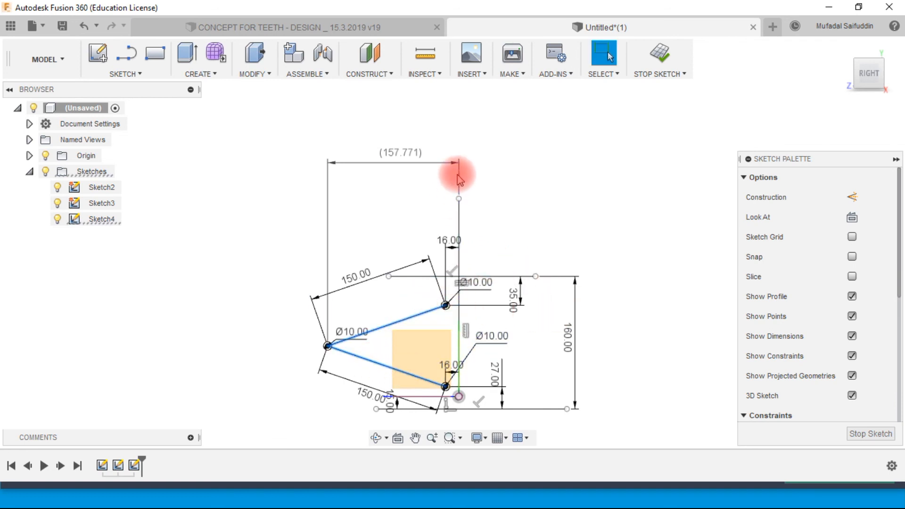
left_click(410, 327)
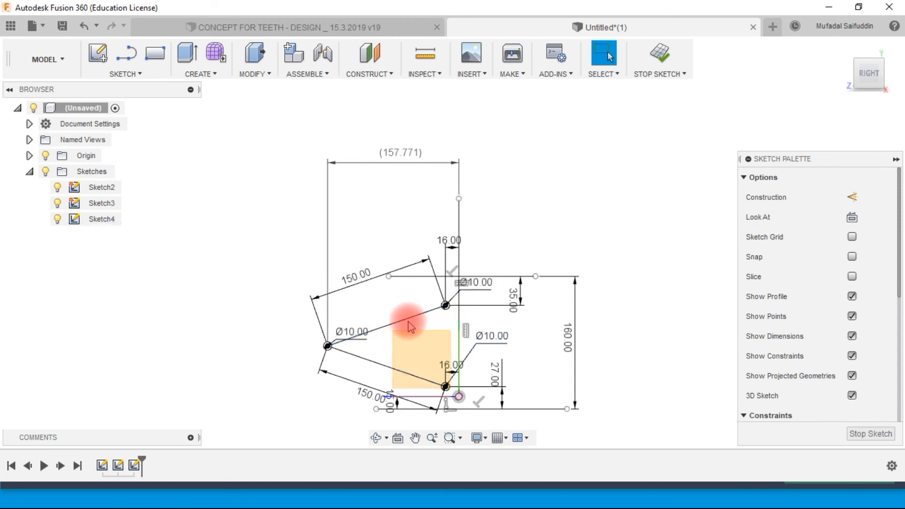
left_click(376, 365)
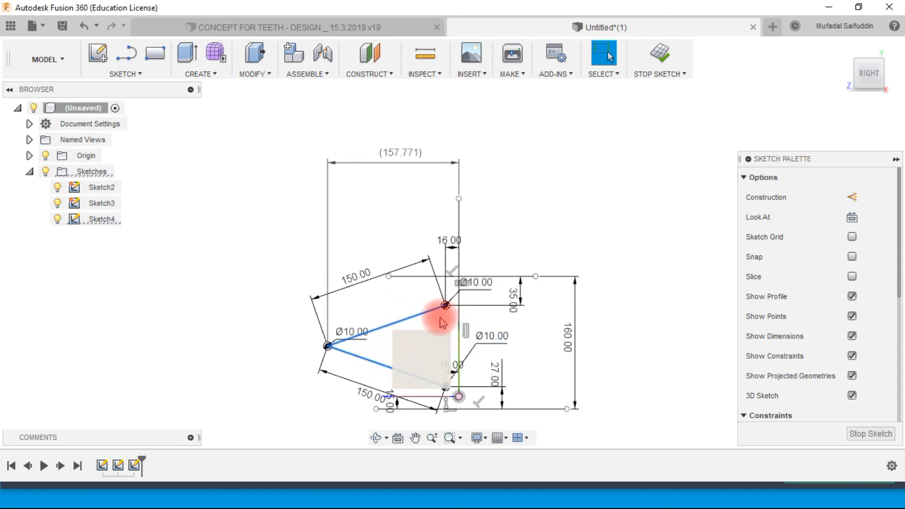
scroll(443, 306, "up", 5)
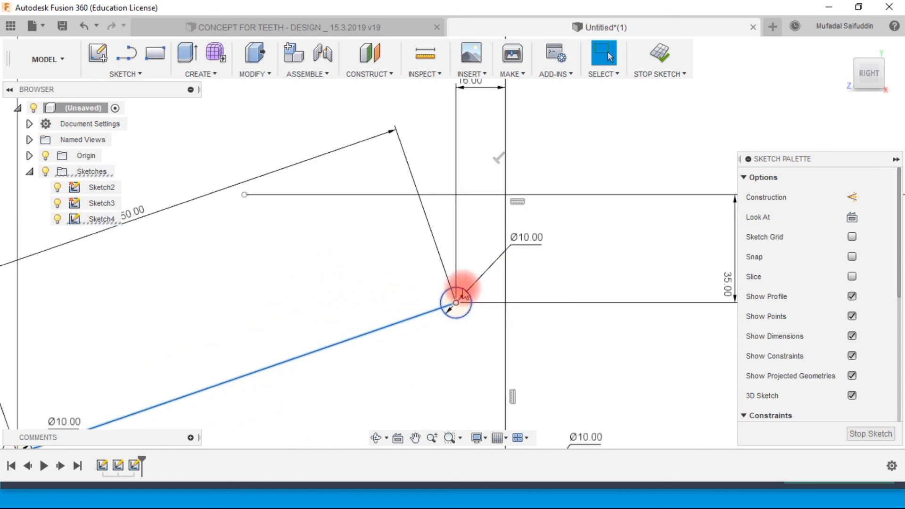
left_click(463, 289, "ctrl")
middle_click_drag(319, 307, 493, 209)
left_click(200, 348, "ctrl")
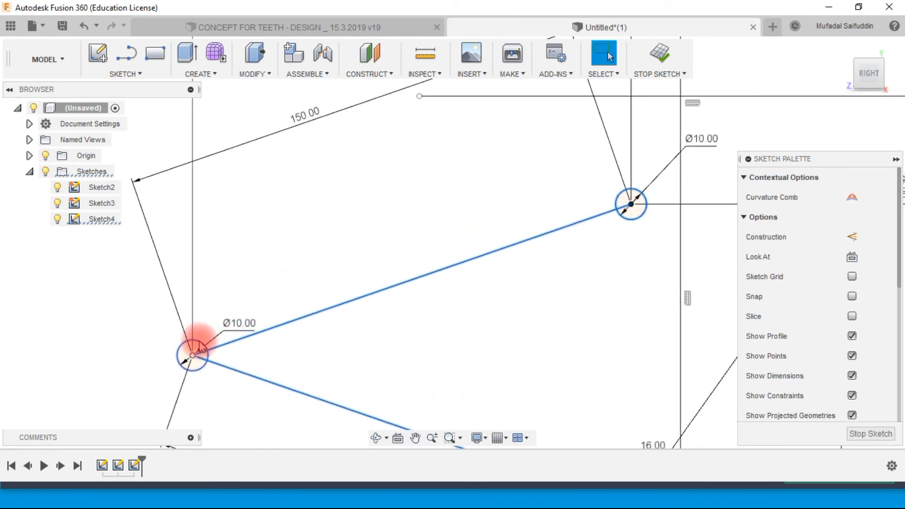
middle_click_drag(531, 338, 446, 176)
left_click(561, 320, "ctrl")
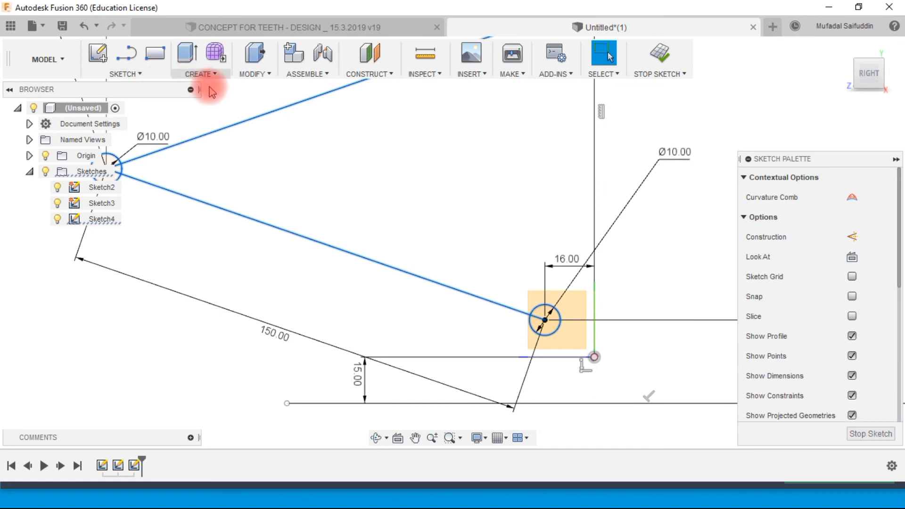
scroll(228, 110, "down", 4)
scroll(229, 113, "down", 2)
left_click(125, 74)
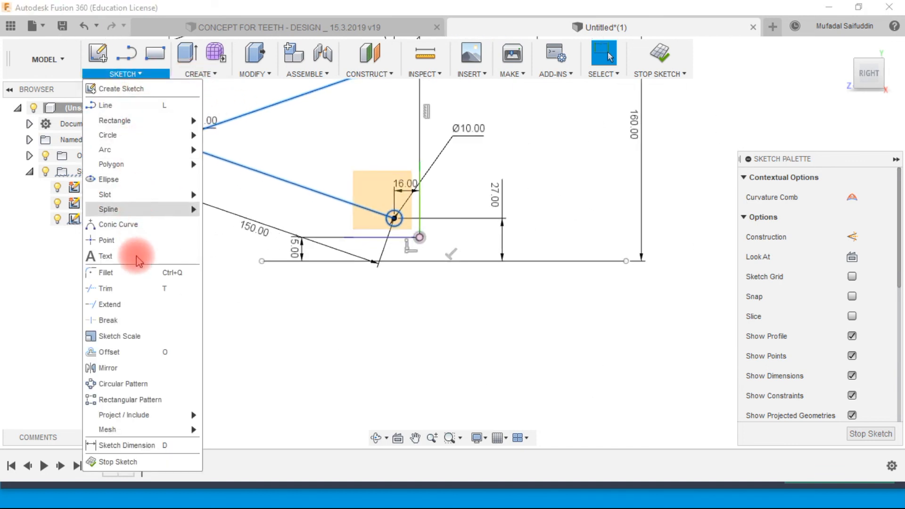
left_click(113, 368)
left_click(645, 198)
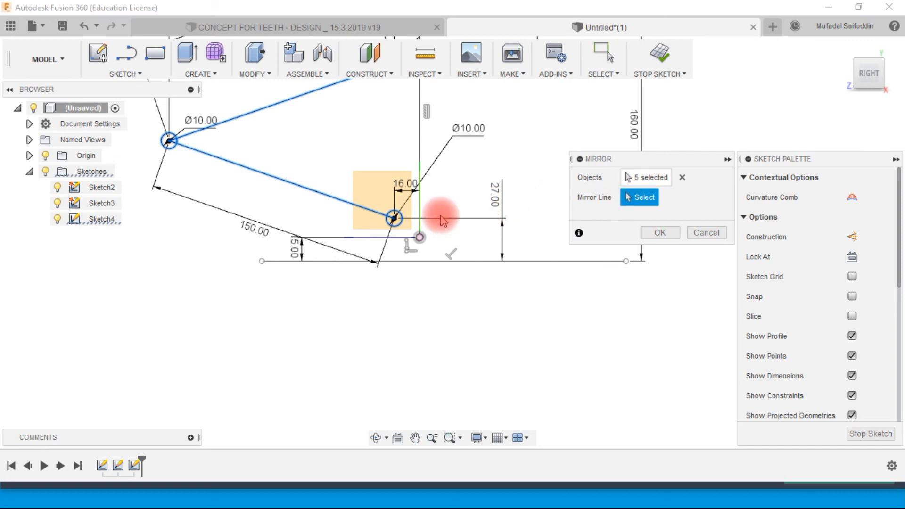
middle_click_drag(356, 121, 355, 206)
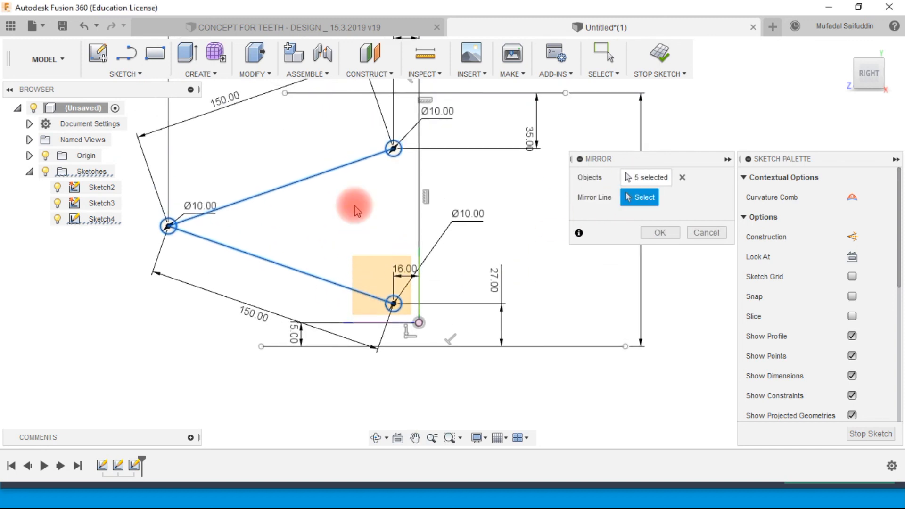
left_click(419, 188)
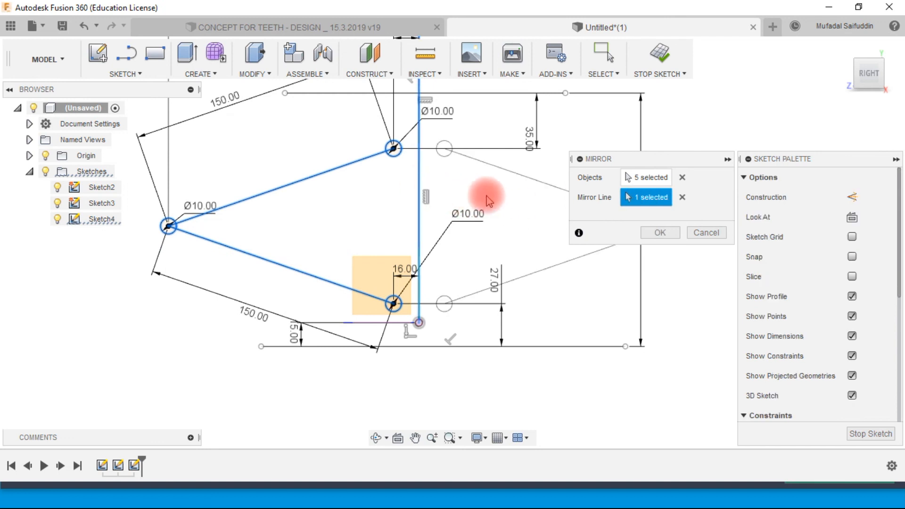
left_click(662, 232)
scroll(546, 227, "down", 1)
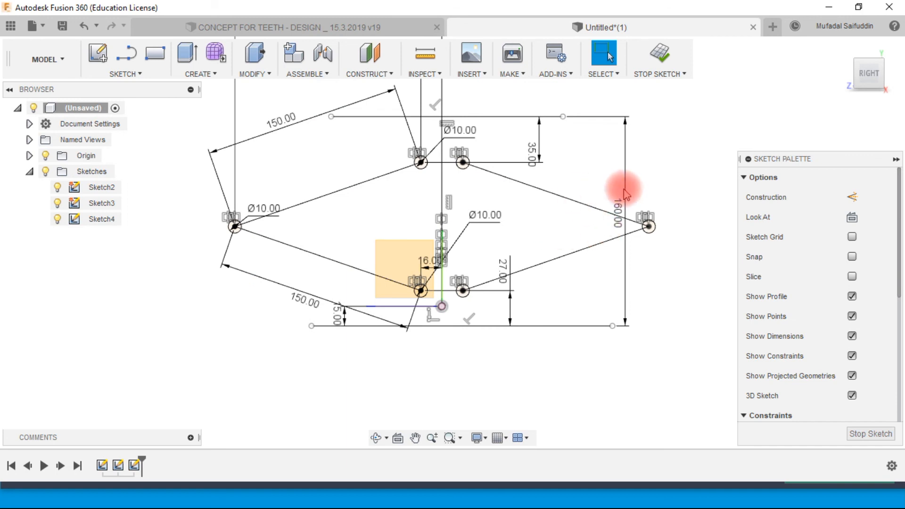
Test the mirrored linkage by setting the overall height to 262 mm and back to 160 mm.
double_click(620, 207)
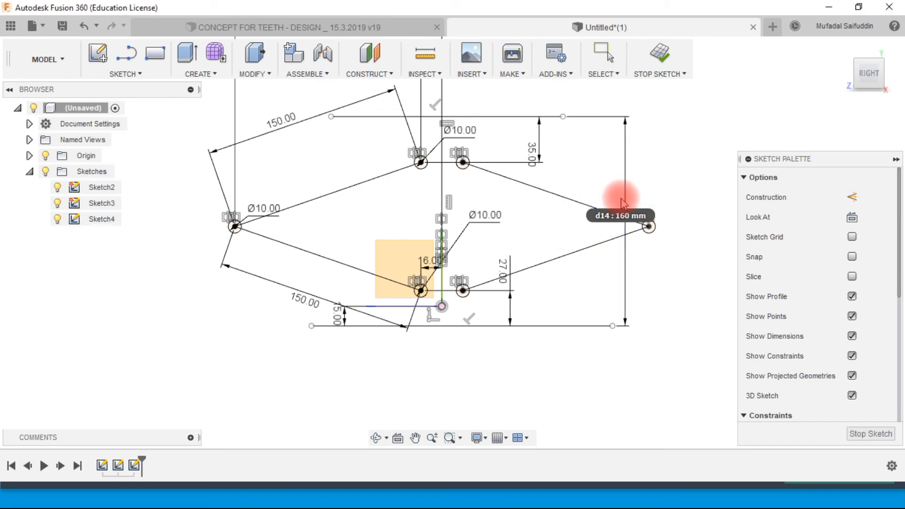
type("262")
key("Return")
scroll(621, 198, "down", 2)
middle_click_drag(604, 239, 584, 330)
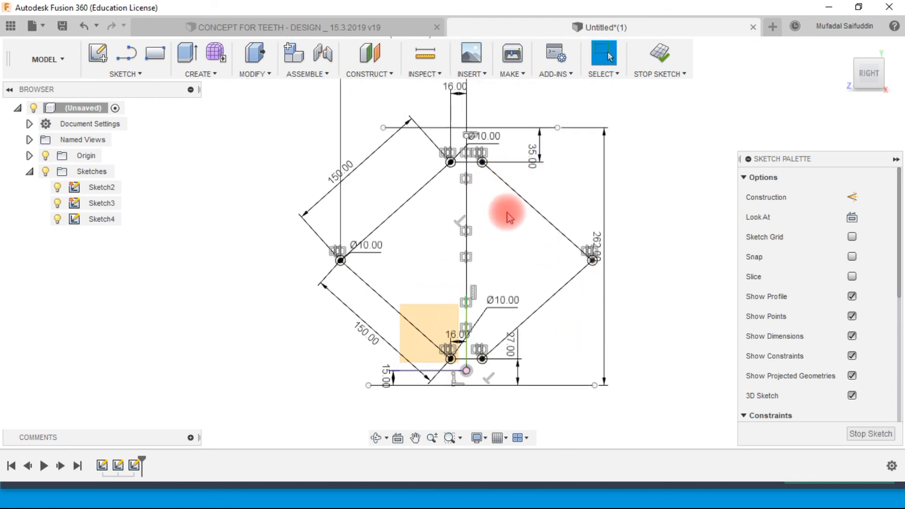
double_click(604, 210)
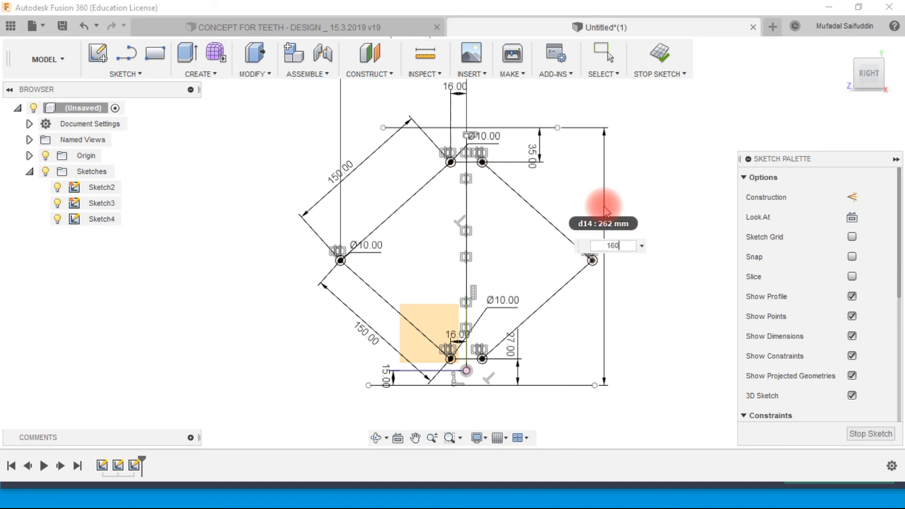
key("Return")
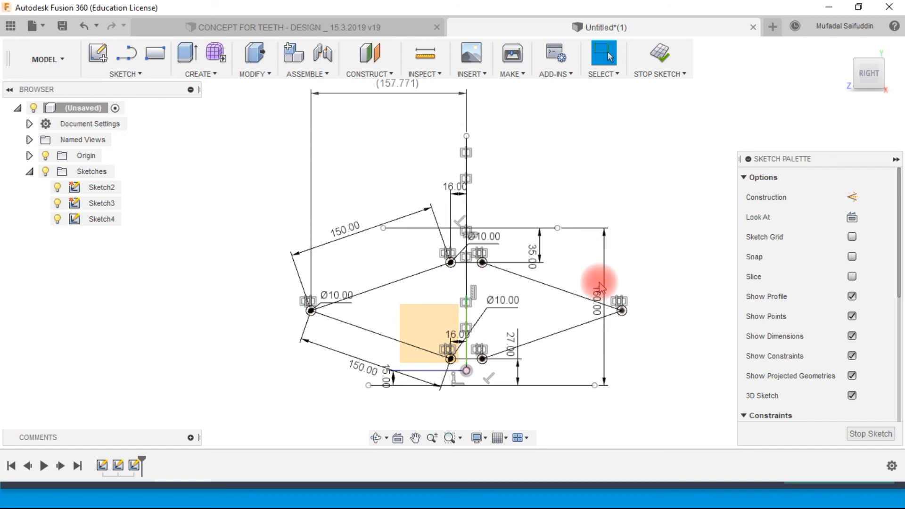
Move the overall height dimension outward, clear of the mirrored links, and set the height to 262 mm.
left_click_drag(603, 292, 637, 290)
double_click(665, 284)
type("262")
key("Return")
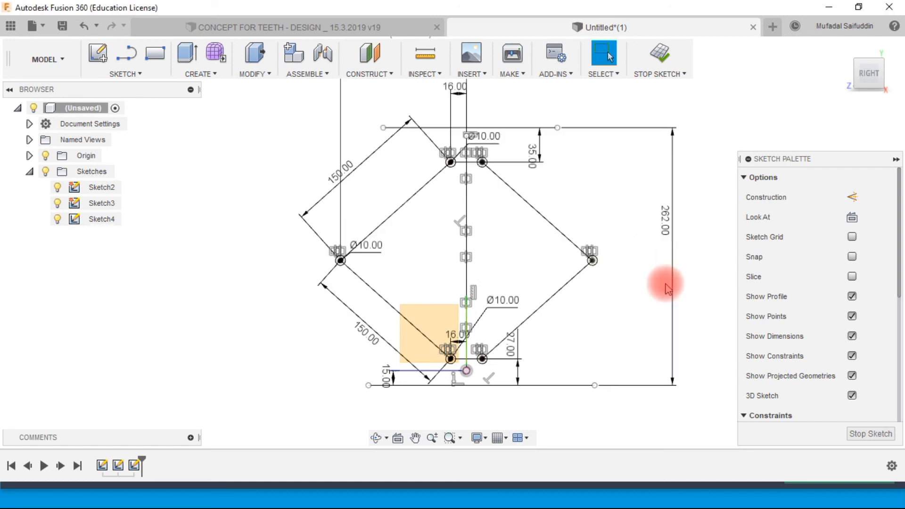